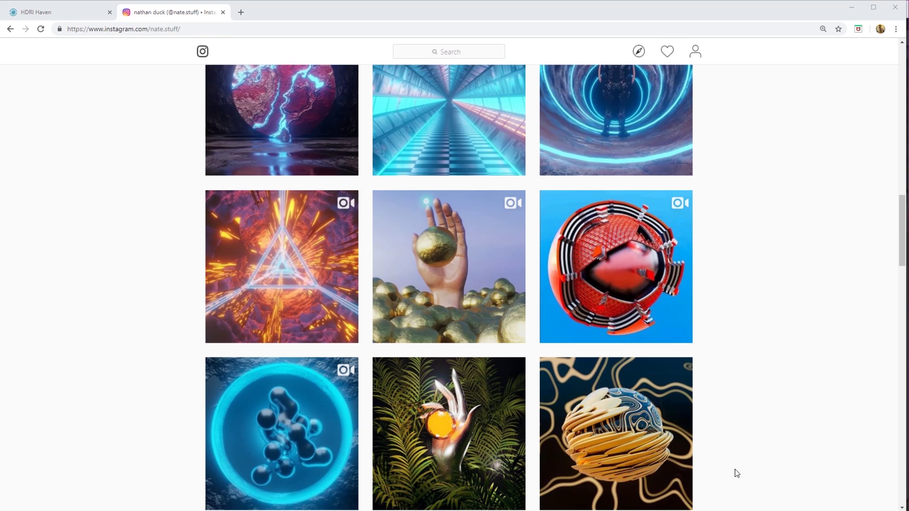
- Open the gold finned sphere post from the Instagram grid to view it as reference
click(591, 441)
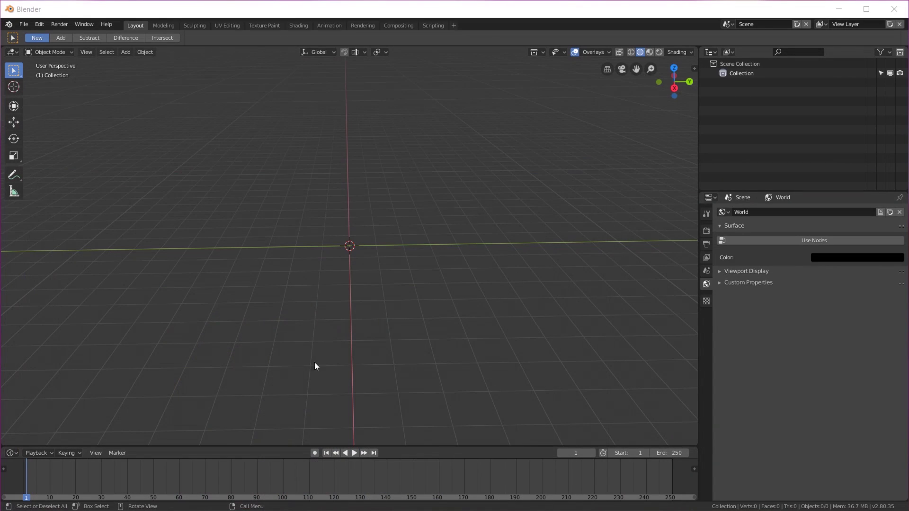
- Add a UV sphere and shade it smooth
key(shift+a)
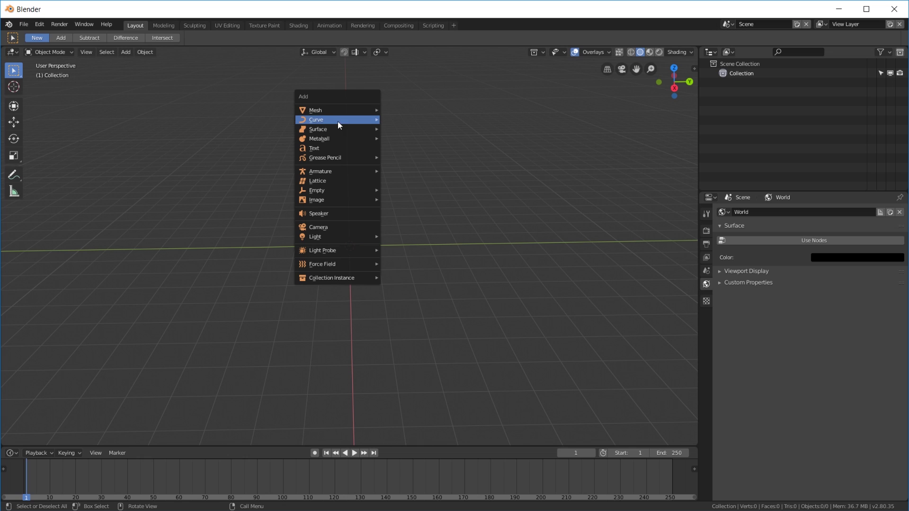
mouse_move(325, 109)
click(407, 138)
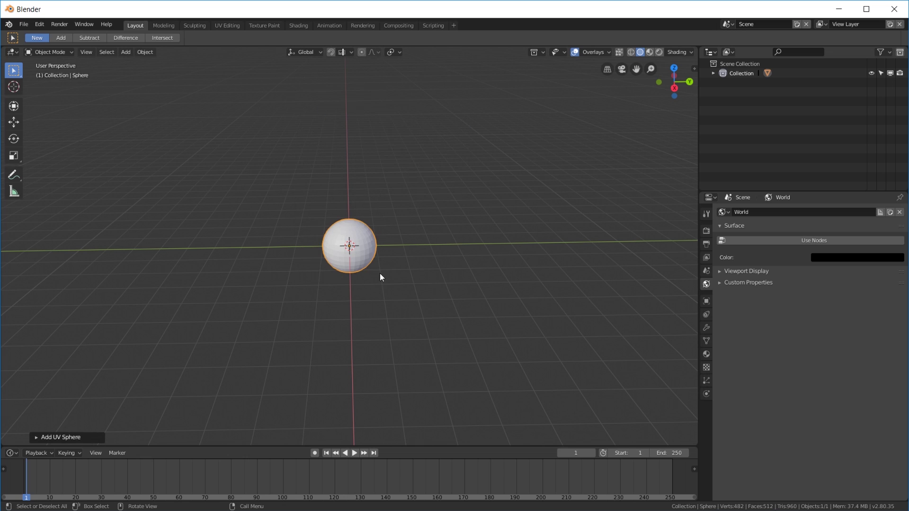
right_click(418, 239)
click(420, 239)
middle_drag(395, 247, 312, 254)
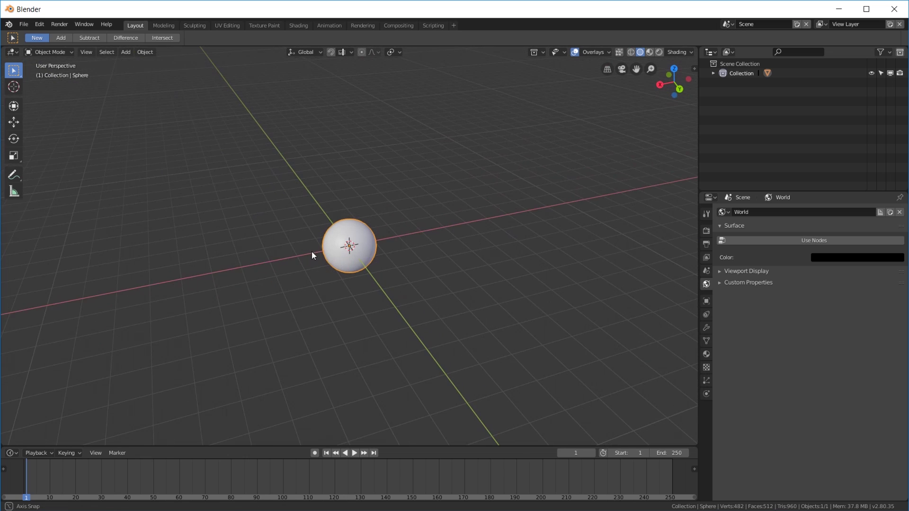
- Add an Array modifier to the sphere with relative X offset 1.1
click(706, 329)
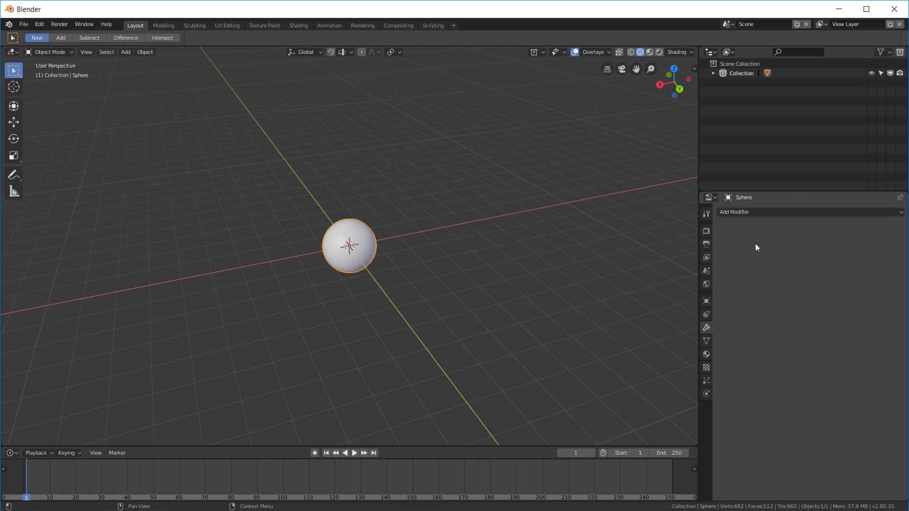
click(743, 217)
click(721, 230)
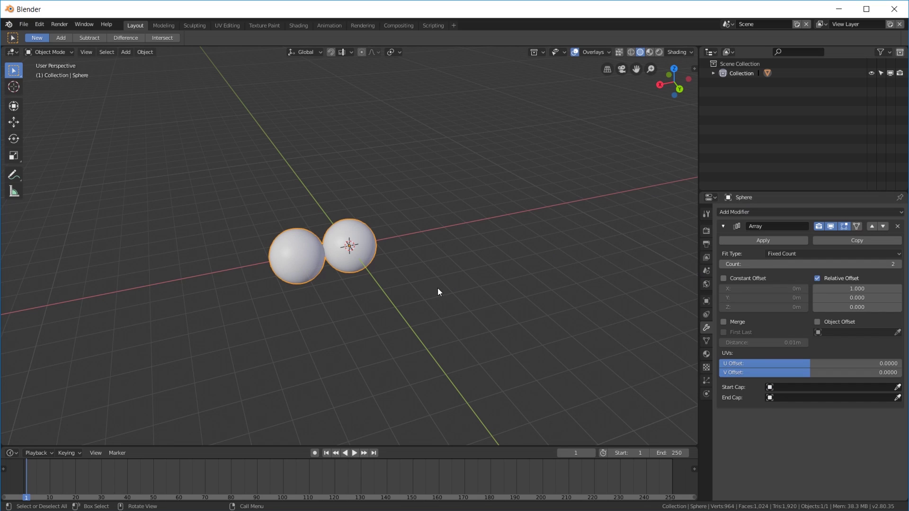
click(852, 291)
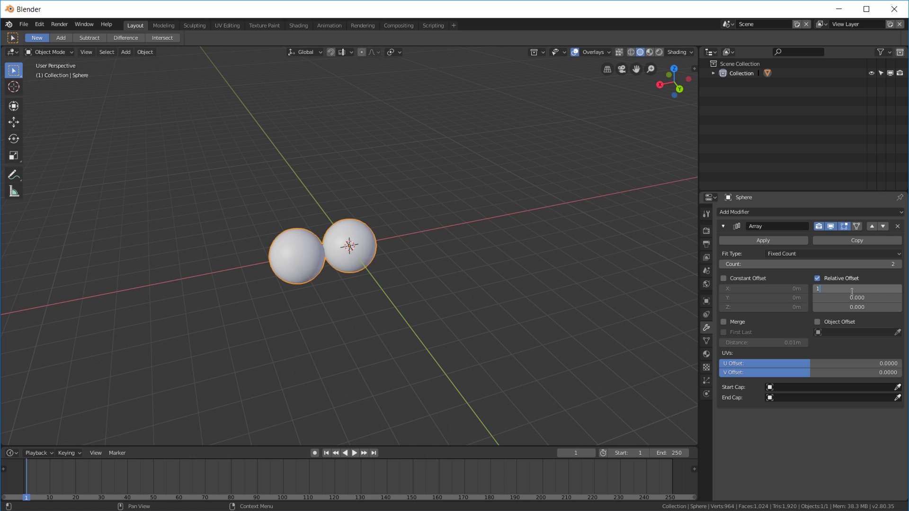
text(1.1)
key(Return)
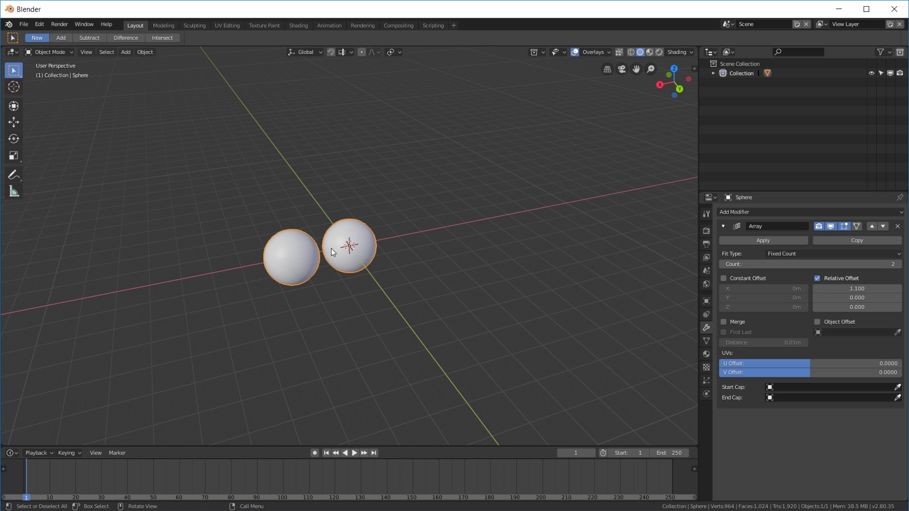
middle_drag(331, 248, 456, 300)
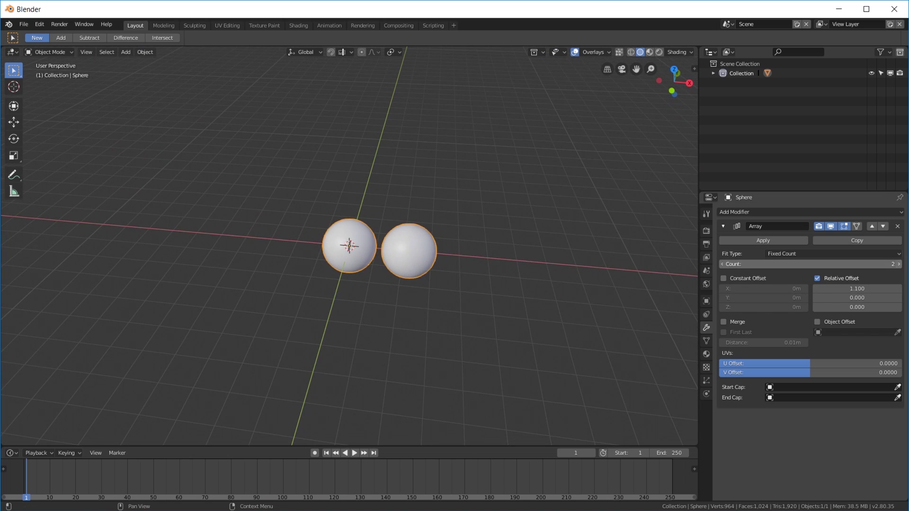
- Set the array count to 6 and slide the sphere row along X
drag(852, 264, 885, 264)
scroll(381, 295, down, 3)
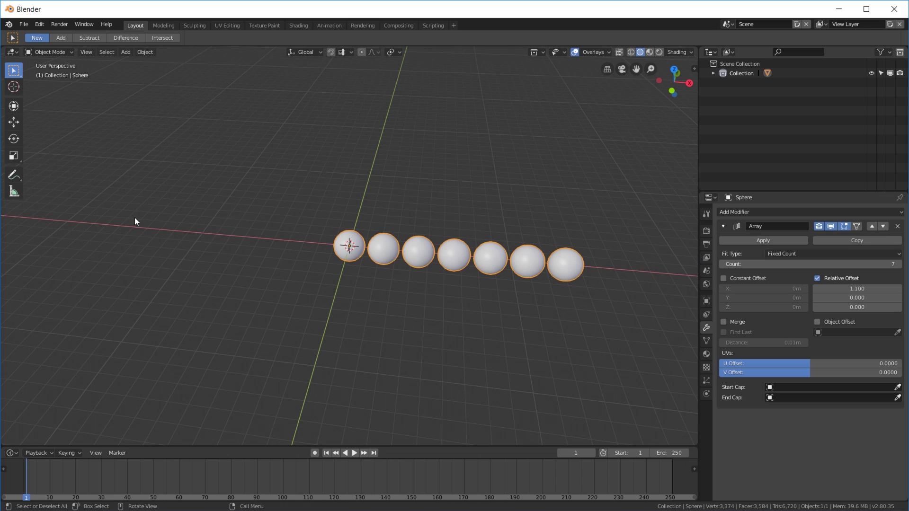
click(14, 106)
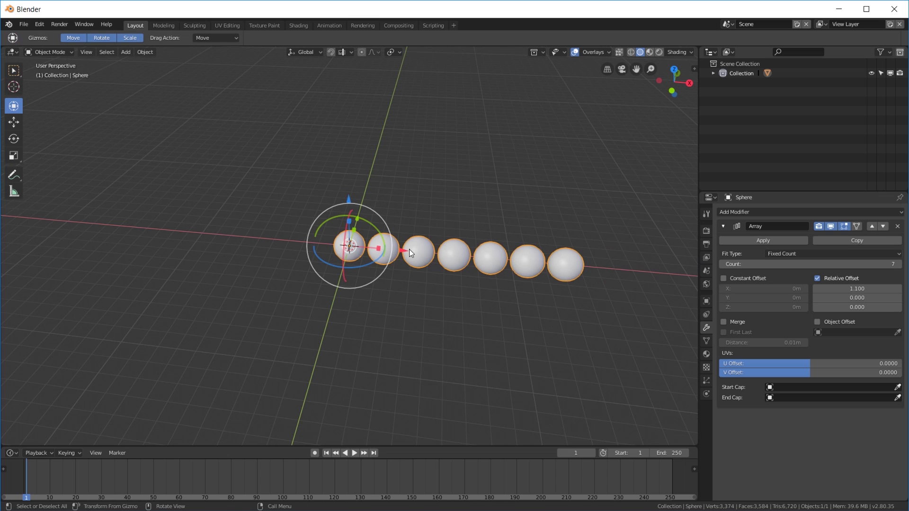
click(724, 264)
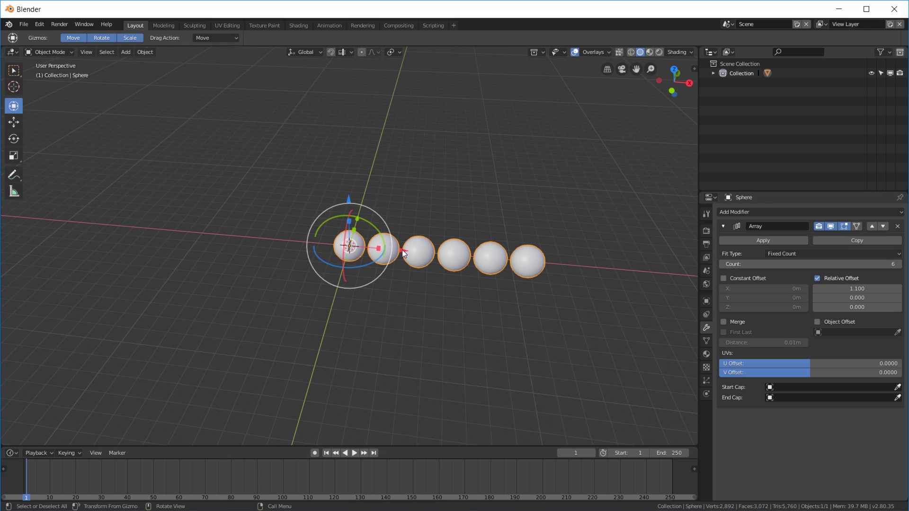
drag(402, 249, 318, 247)
middle_drag(412, 251, 318, 262)
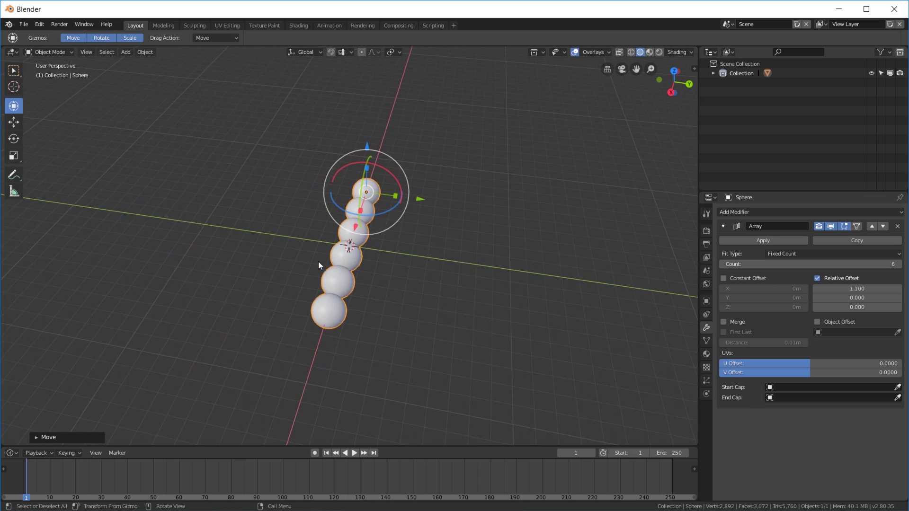
- Duplicate the Array modifier with offsets X 0, Y 1.1, and reposition the sphere grid
click(843, 240)
scroll(847, 360, down, 5)
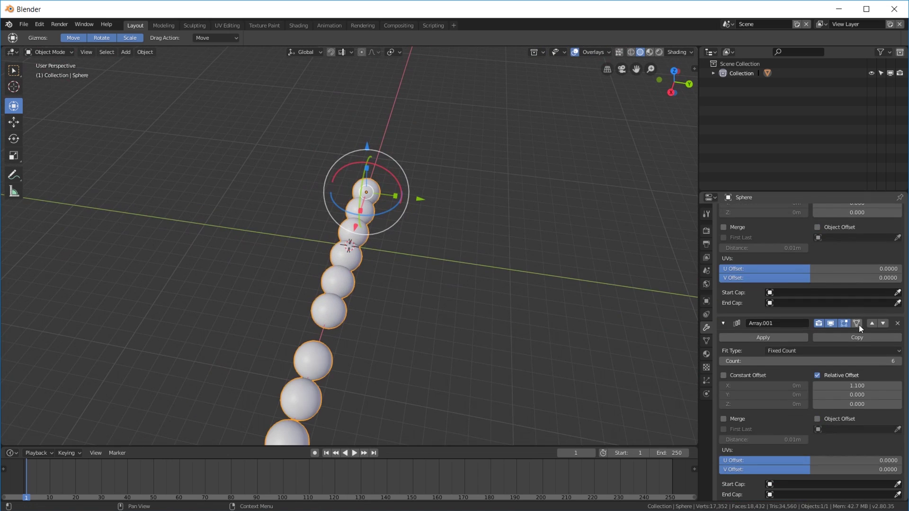
text(0)
key(Return)
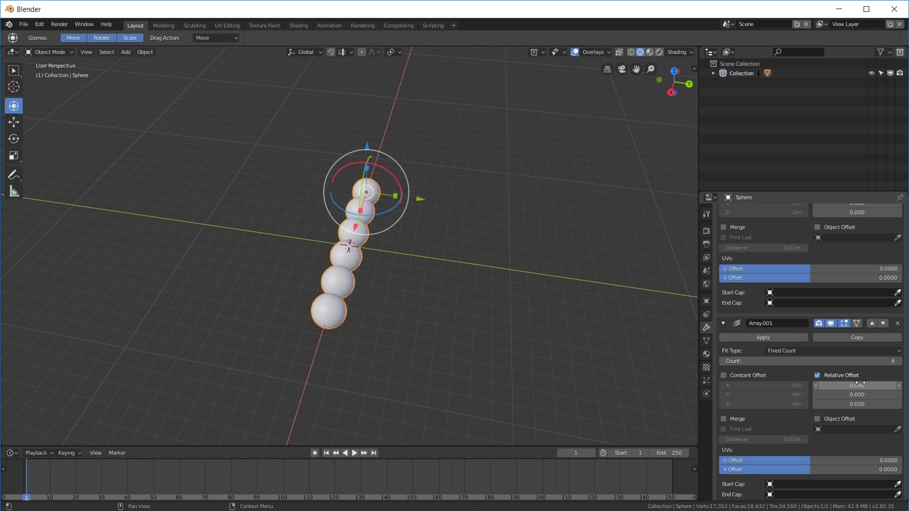
click(886, 393)
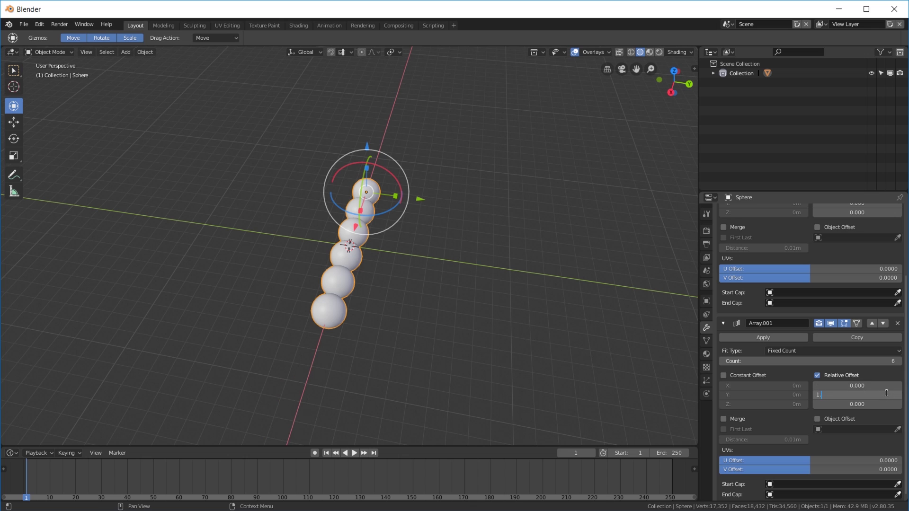
key(Return)
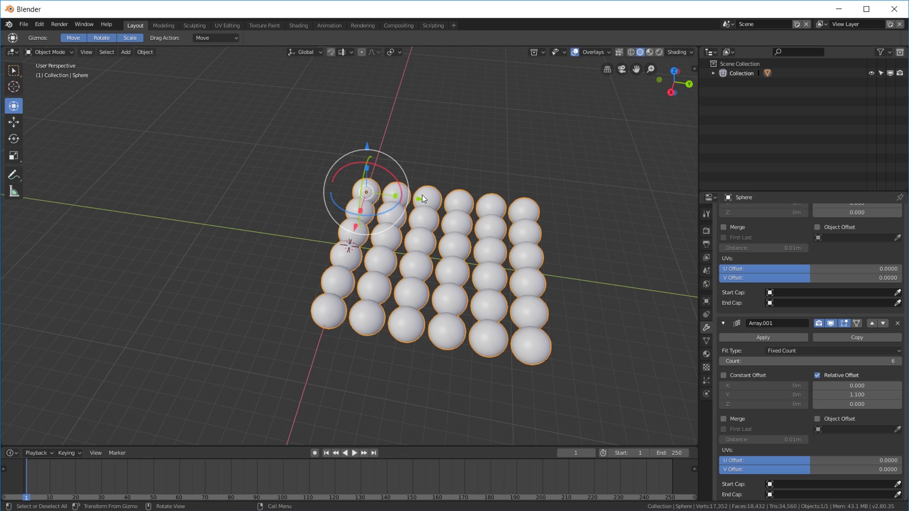
key(g)
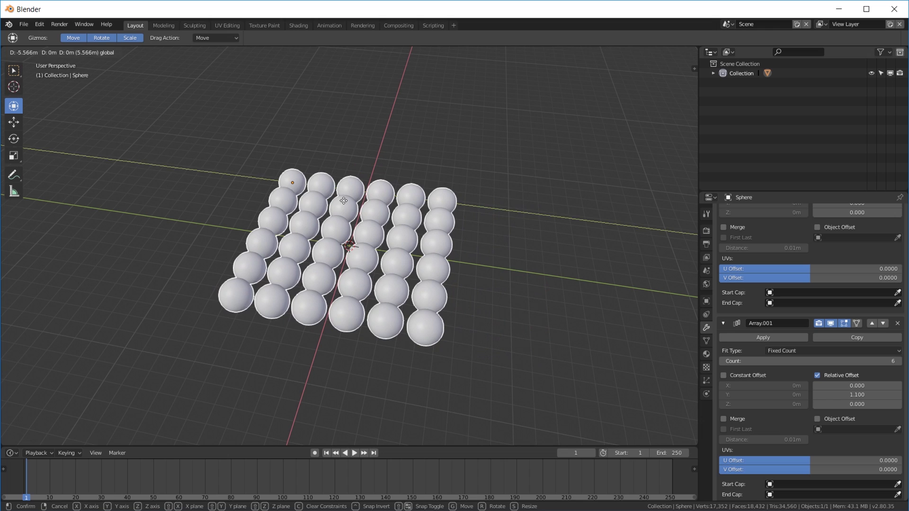
click(339, 196)
- Add a third Array with offsets Y 0, Z 1.1, and move the block down along Z
click(836, 338)
scroll(838, 360, down, 8)
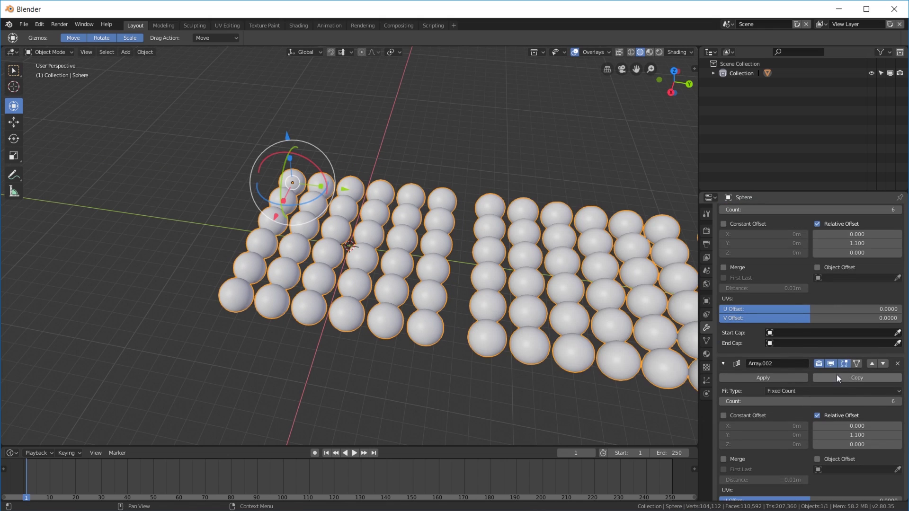
text(0)
key(Return)
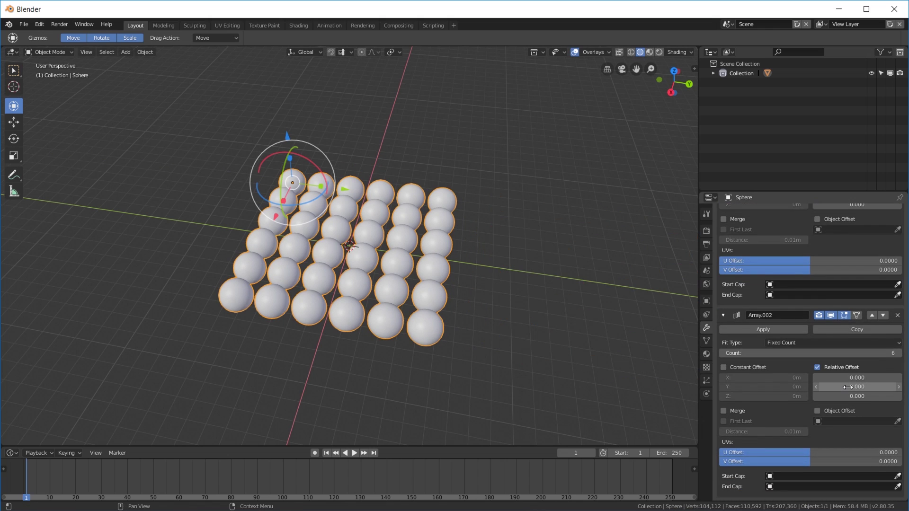
double_click(847, 396)
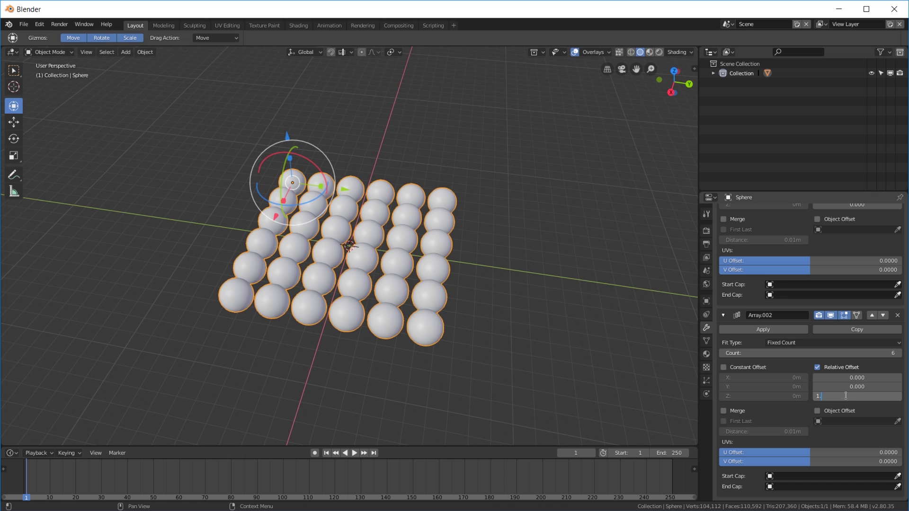
text(1.1)
key(Return)
middle_drag(343, 130, 332, 169)
drag(299, 199, 309, 228)
middle_drag(309, 228, 366, 253)
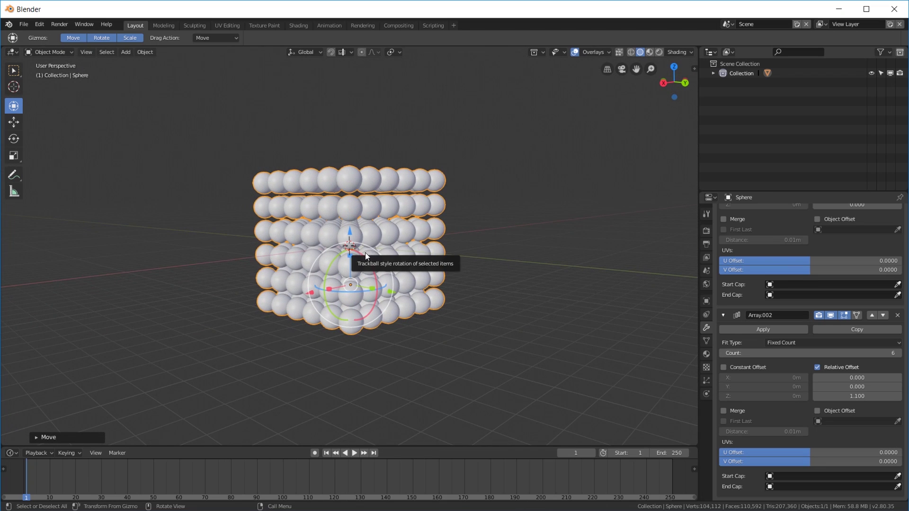
- Collapse the three Array panels and add a Cast modifier (Sphere, factor 0.5)
scroll(828, 311, up, 8)
scroll(823, 311, up, 5)
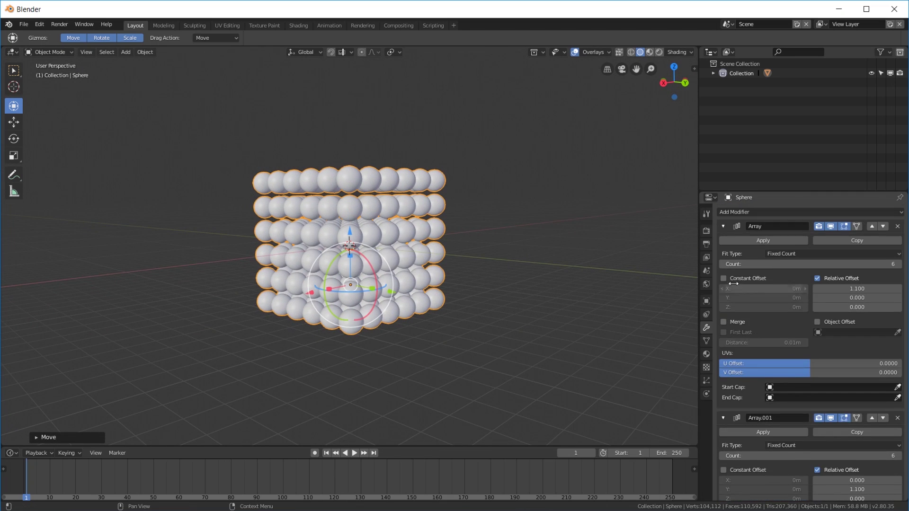
click(723, 226)
click(723, 243)
click(723, 259)
click(736, 212)
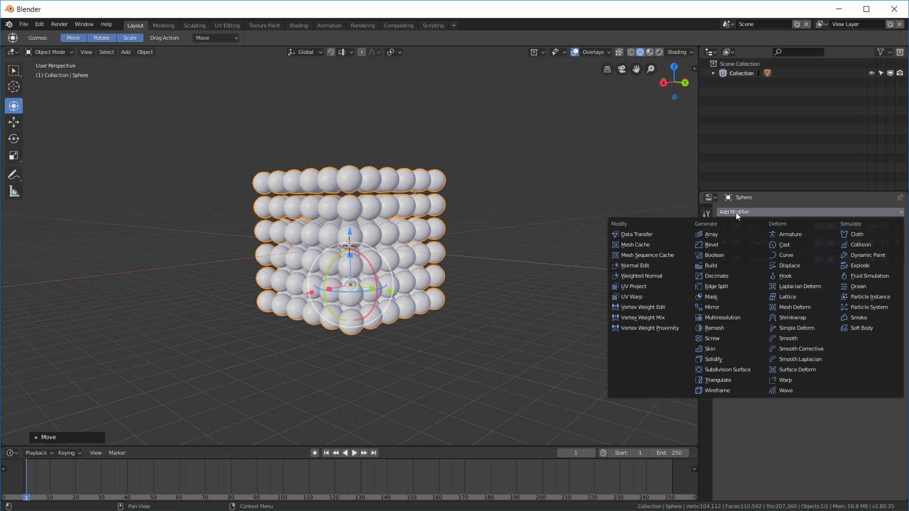
click(795, 245)
middle_drag(569, 288, 337, 320)
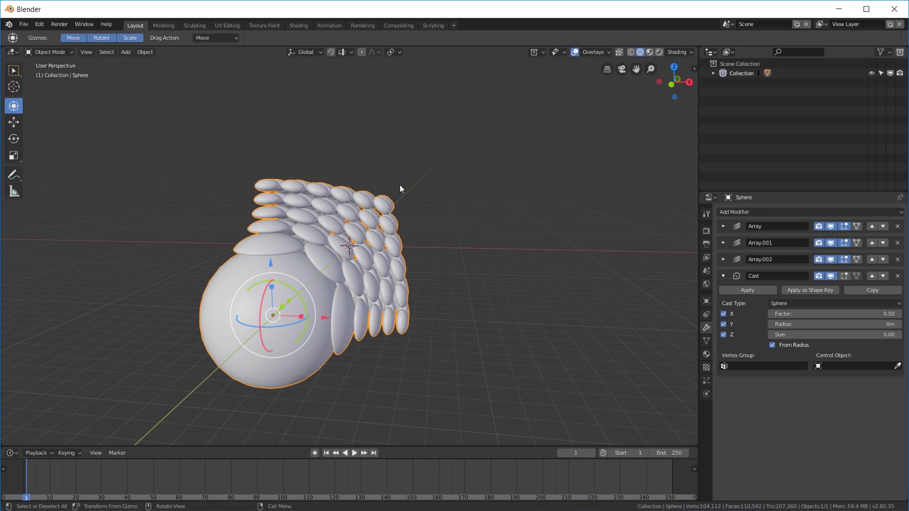
middle_drag(399, 195, 348, 246)
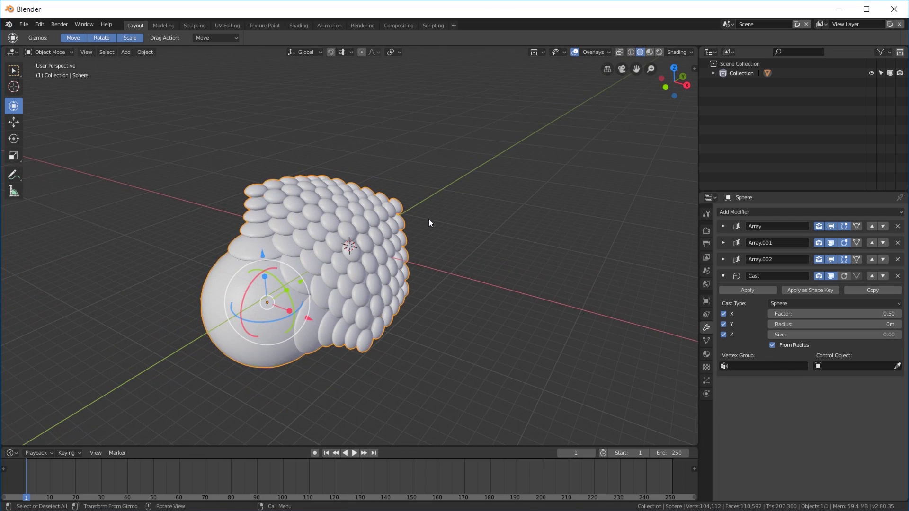
- Snap the 3D cursor to the world origin via the F3 search for 'curs'
key(F3)
key(BackSpace)
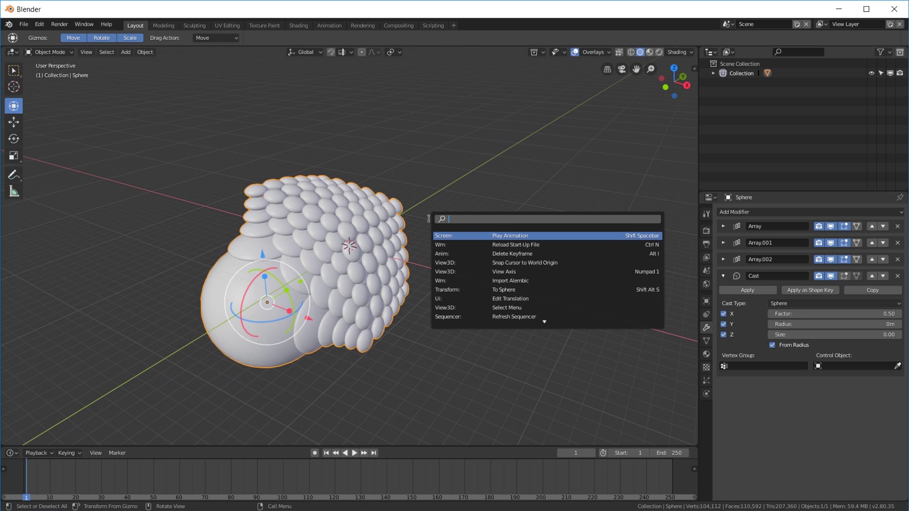
text(curs)
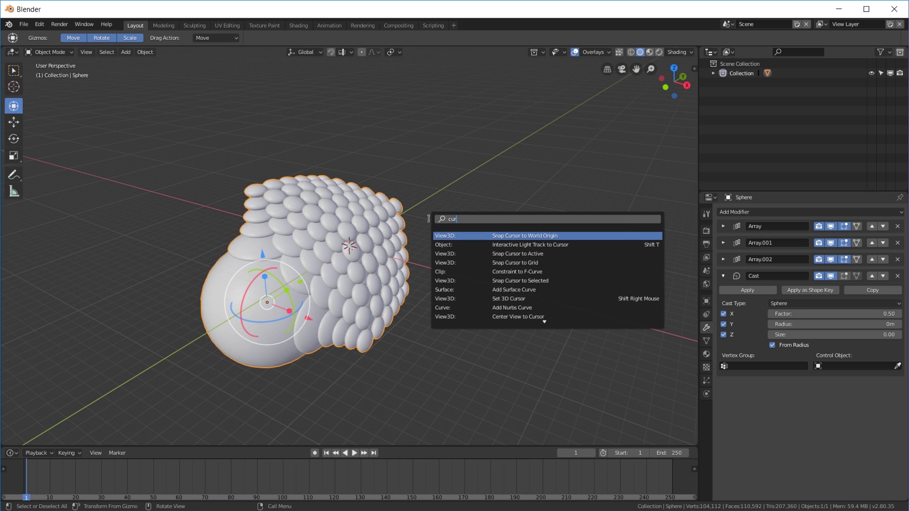
click(520, 234)
middle_drag(413, 278, 416, 191)
- Add a Plain Axes Empty at the origin
key(shift+a)
mouse_move(387, 270)
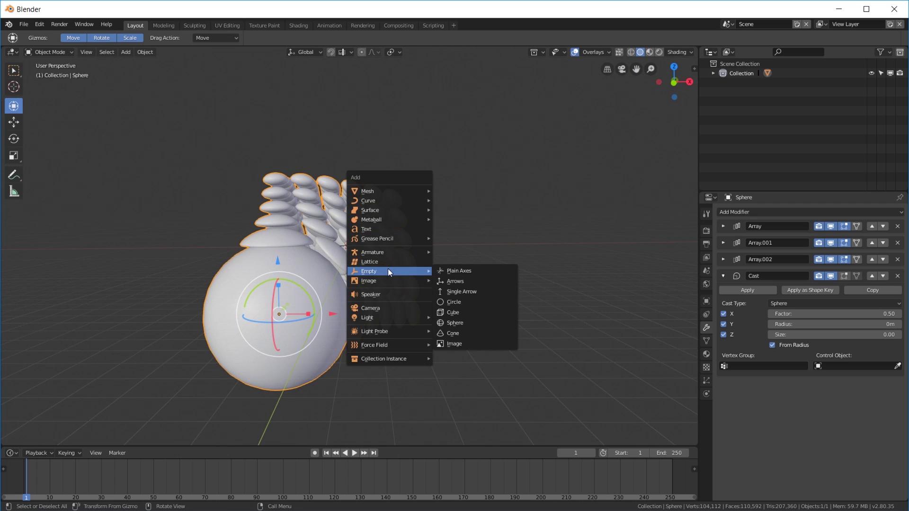
click(456, 271)
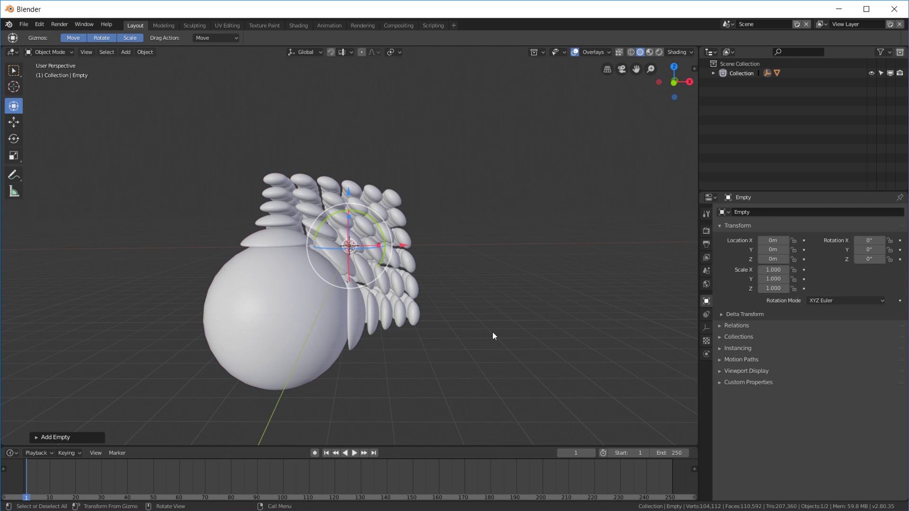
- Set the Empty as the Cast control object and raise the factor to 0.75
click(339, 299)
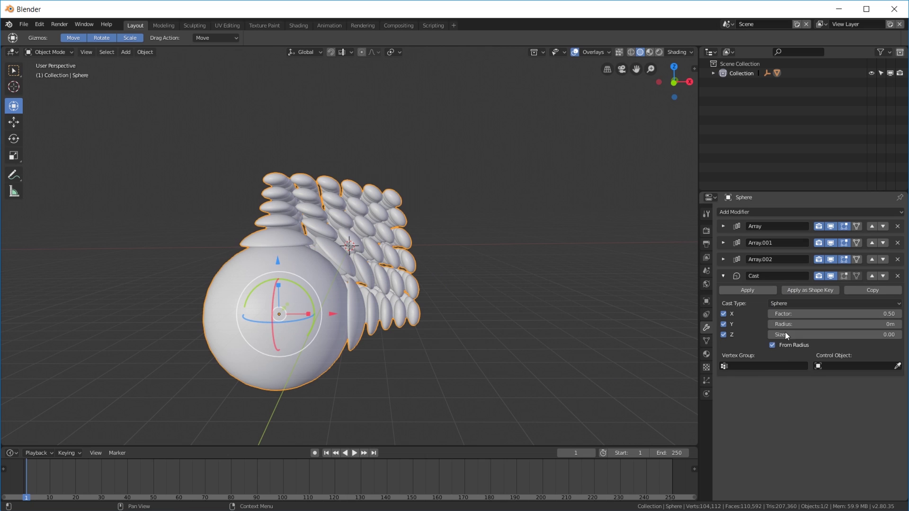
click(845, 365)
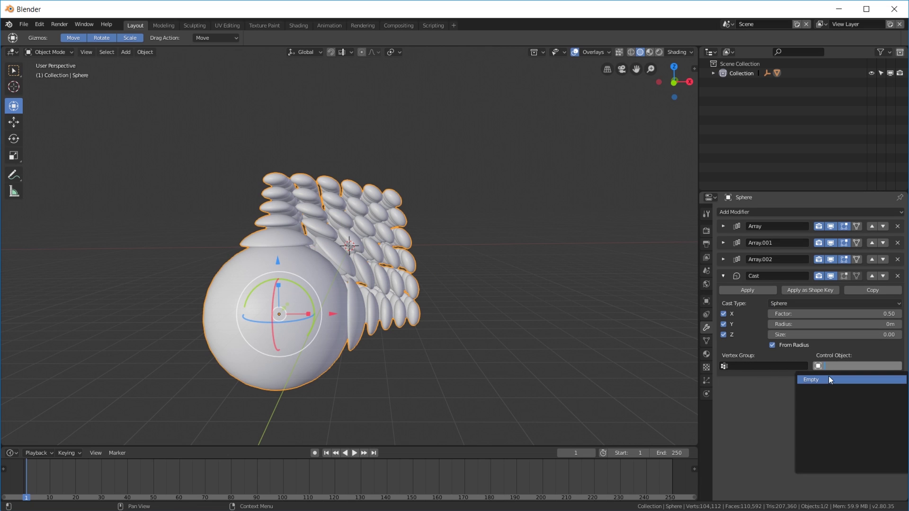
click(828, 379)
middle_drag(337, 283, 442, 255)
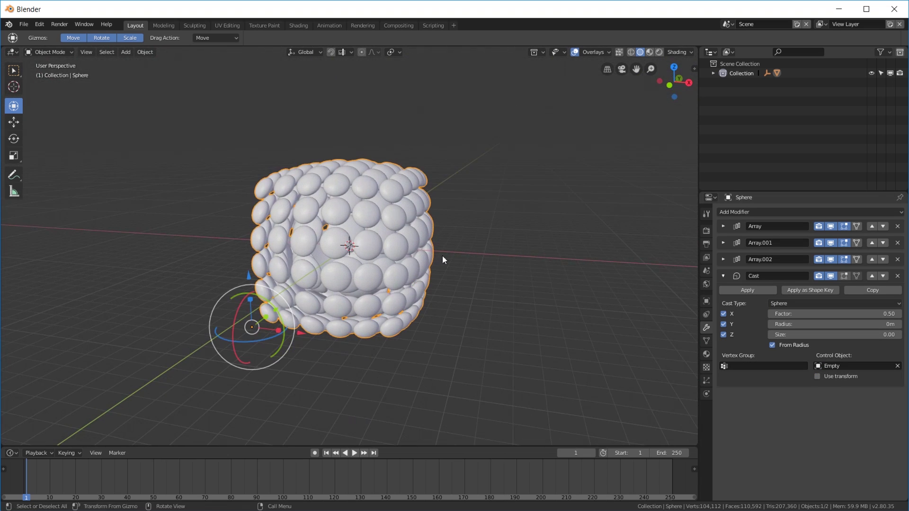
mouse_move(816, 314)
mouse_down()
mouse_move(872, 314)
mouse_move(832, 313)
mouse_up()
middle_drag(474, 265, 271, 181)
- Collapse the Cast panel and add a Simple Deform Twist modifier
click(723, 276)
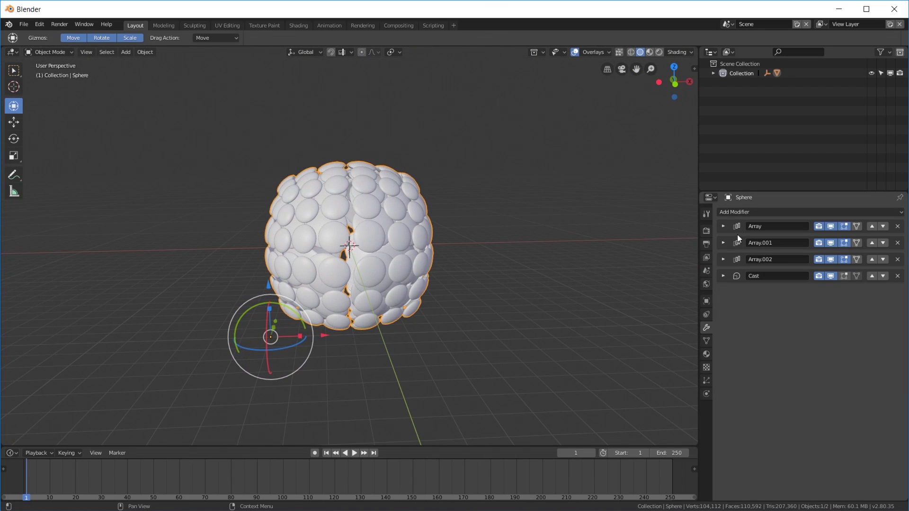
click(737, 212)
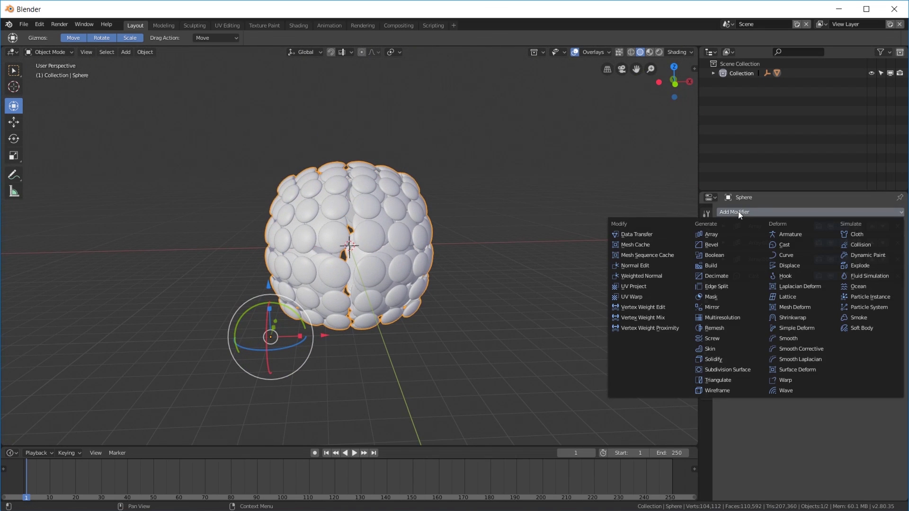
click(806, 328)
middle_drag(496, 321, 802, 341)
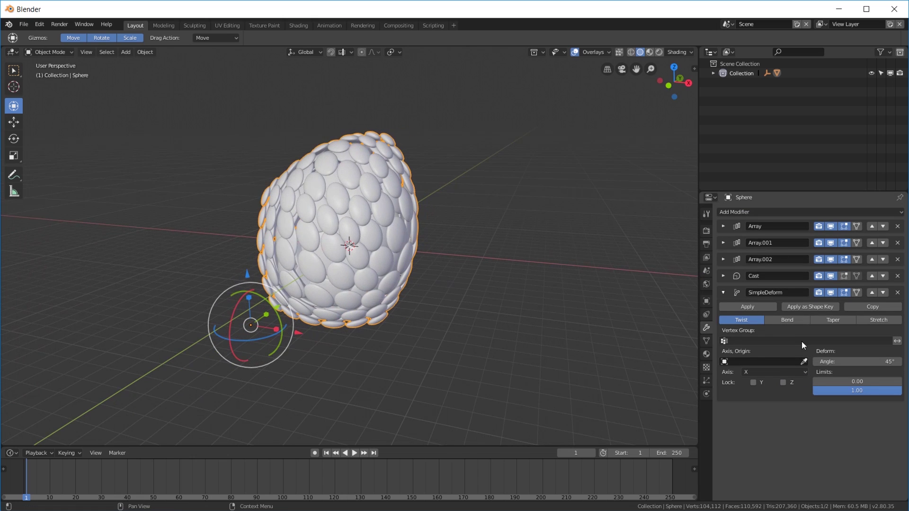
mouse_move(850, 363)
mouse_down()
mouse_move(892, 363)
mouse_move(857, 363)
mouse_up()
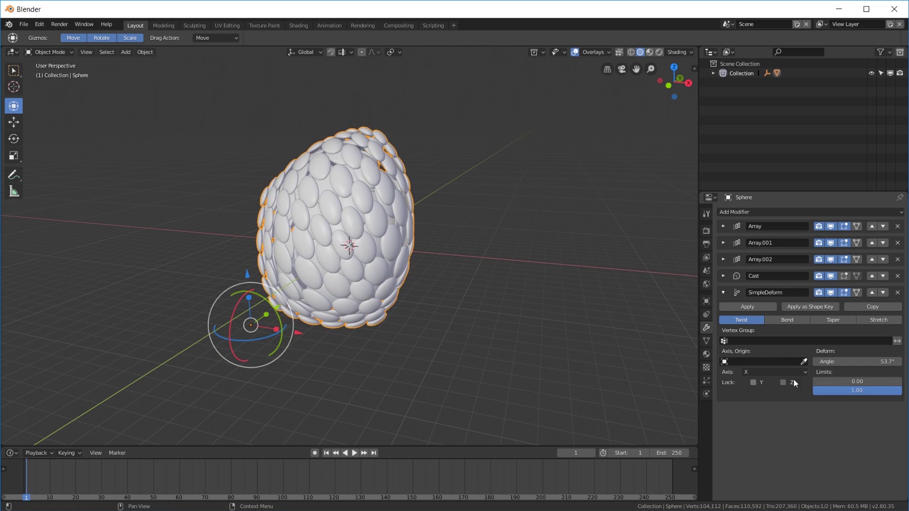
- Twist around the Empty on the Z axis at about 261°, then collapse the panel
click(743, 362)
click(749, 374)
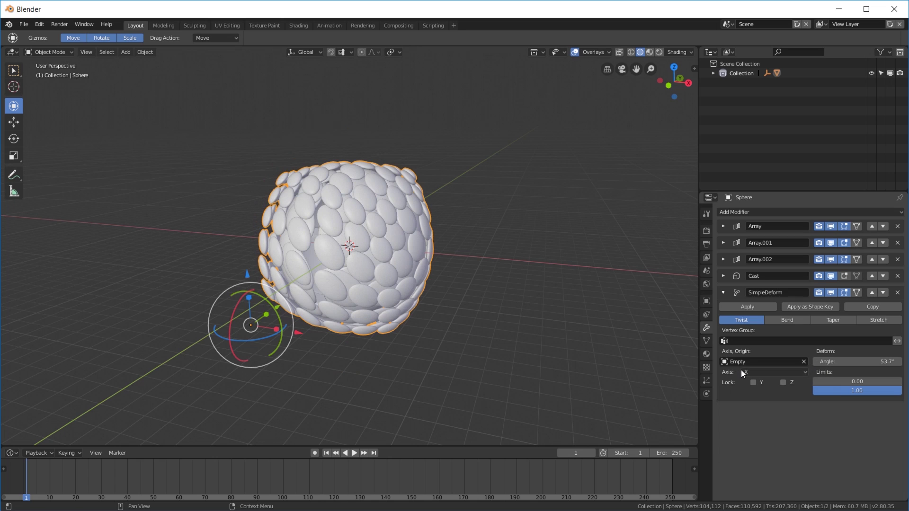
click(771, 372)
click(763, 340)
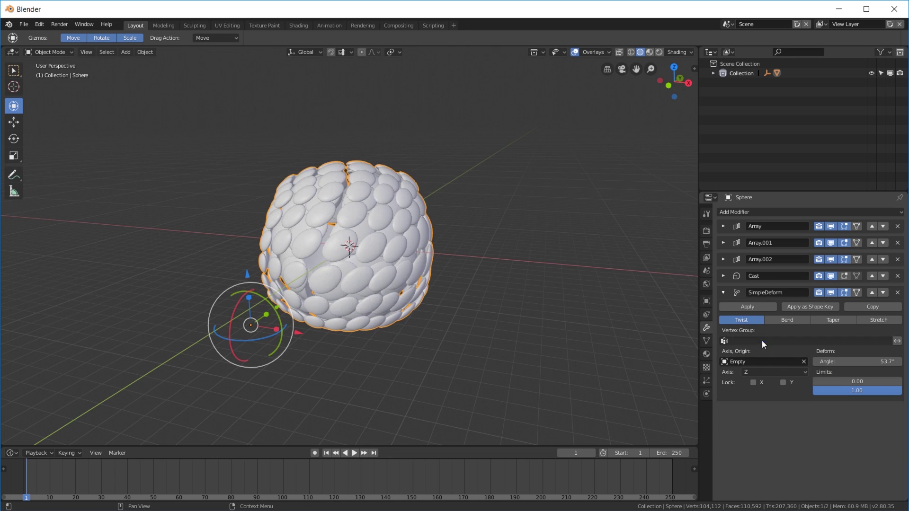
drag(857, 361, 895, 361)
middle_drag(339, 308, 326, 303)
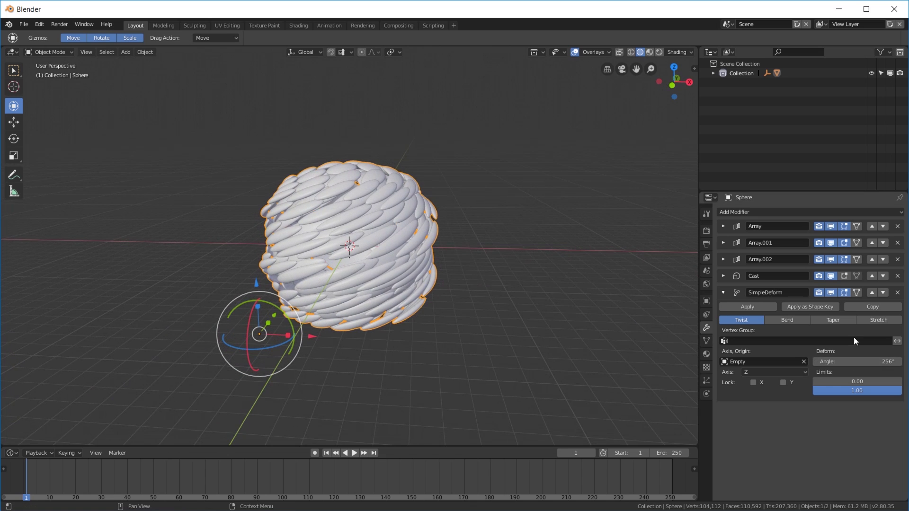
drag(862, 363, 866, 362)
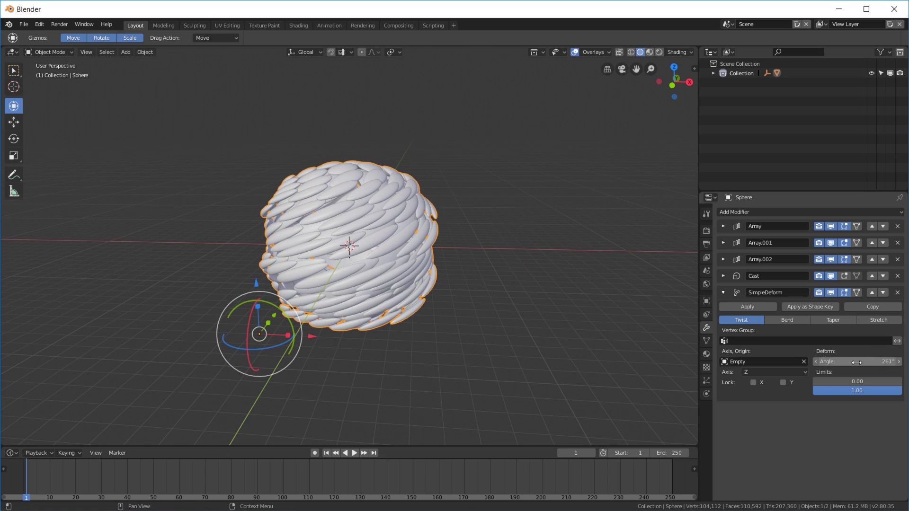
click(722, 293)
- Add a Build modifier and preview the animation, stopping at frame 57
click(740, 212)
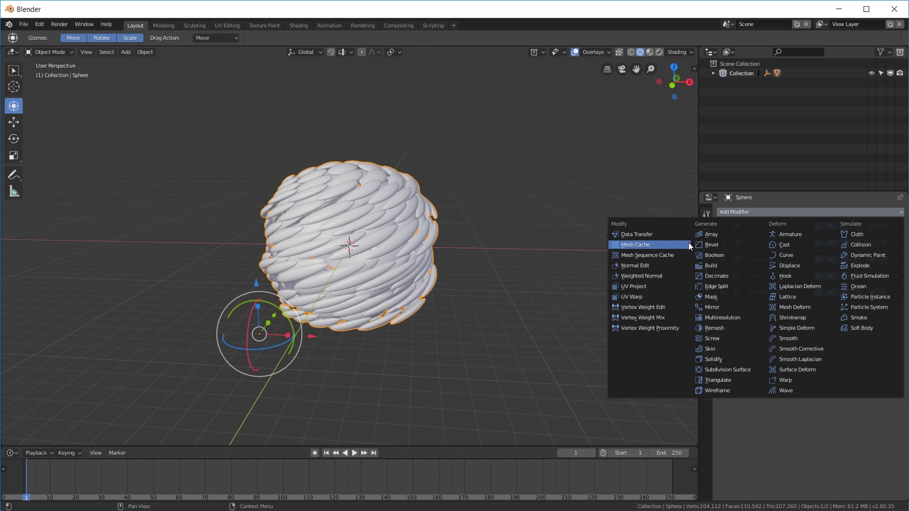
click(720, 265)
key(space)
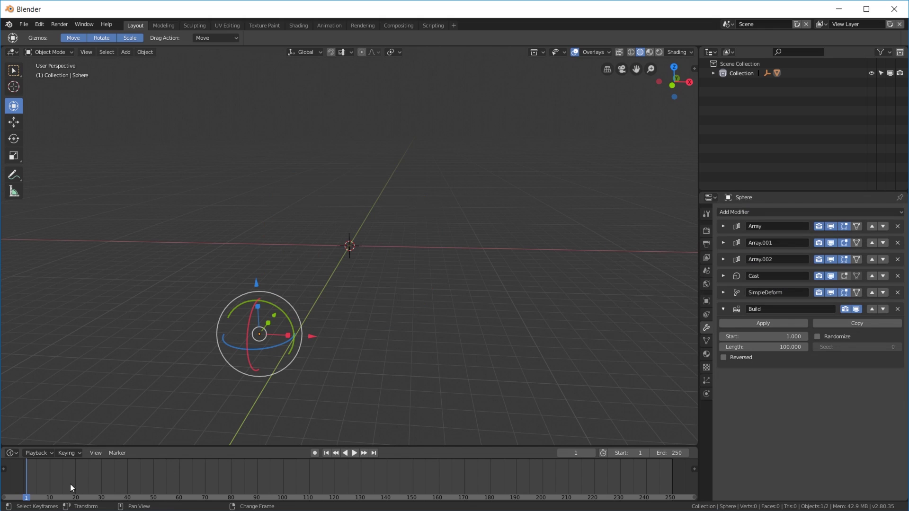
mouse_move(146, 476)
right_down()
mouse_move(224, 481)
mouse_move(153, 478)
mouse_move(163, 481)
right_up()
middle_drag(274, 357, 506, 291)
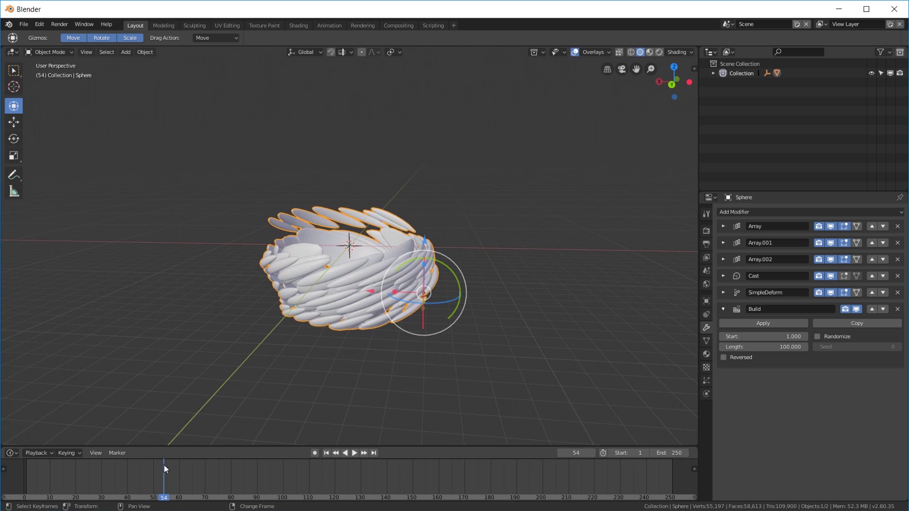
key(space)
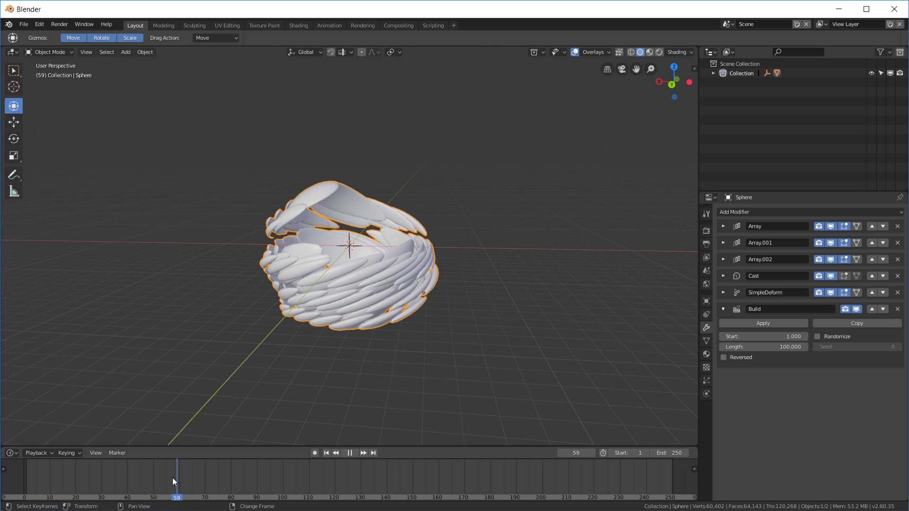
right_drag(173, 479, 169, 478)
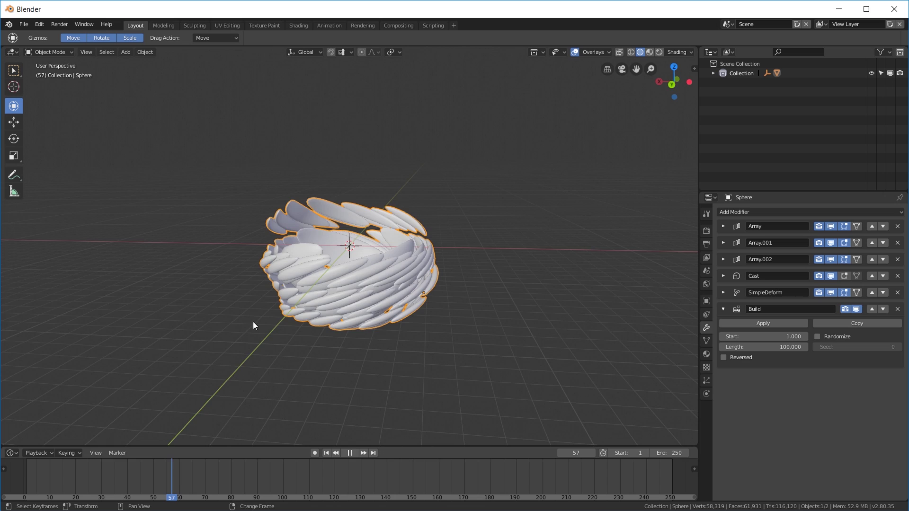
key(space)
middle_drag(253, 322, 382, 323)
- Add an Ico Sphere and scale it up
key(shift+a)
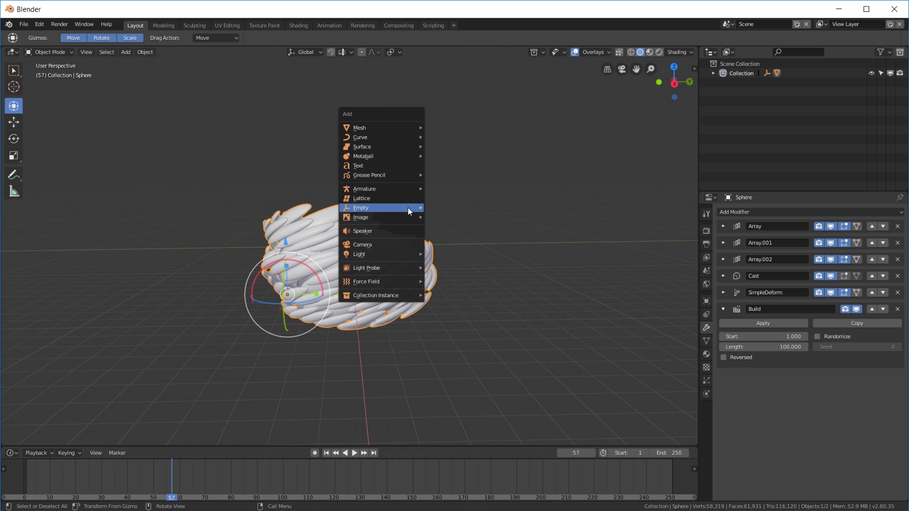
mouse_move(374, 128)
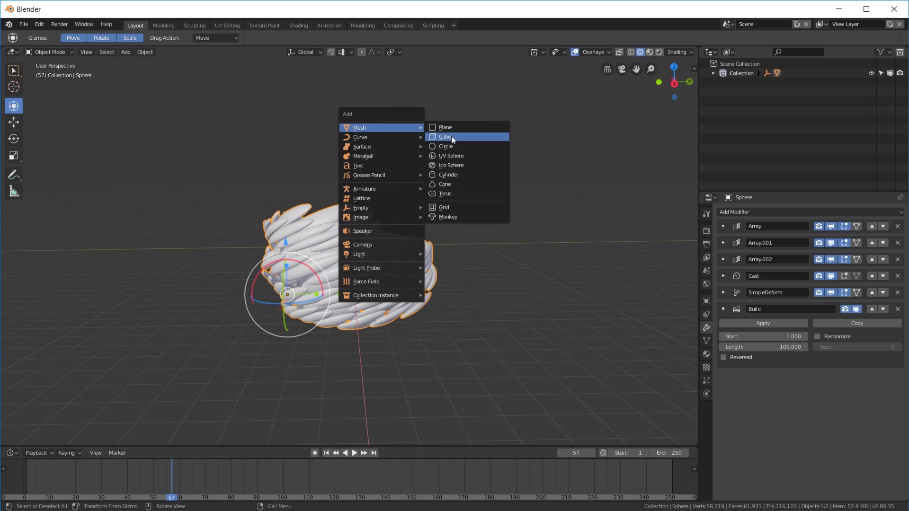
click(445, 165)
middle_drag(390, 245, 370, 263)
key(s)
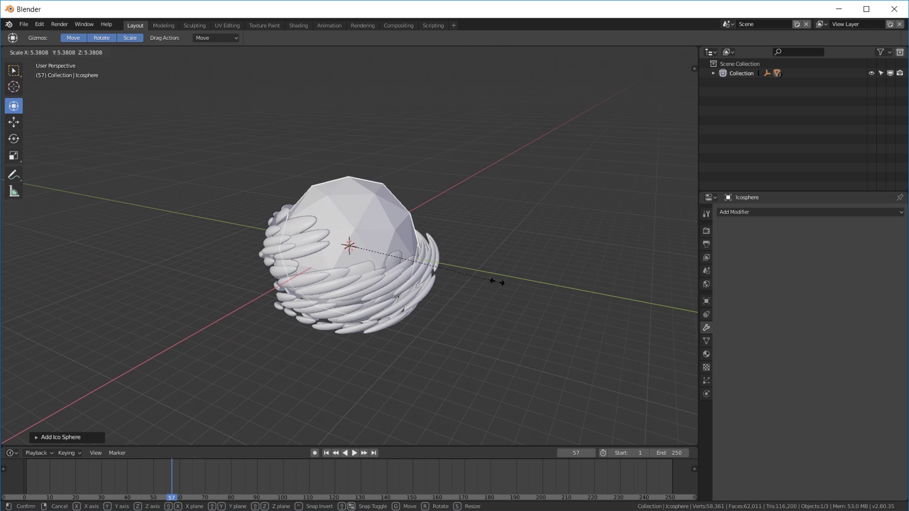
click(497, 280)
- Subdivide the ico sphere with 10 cuts and smoothness, shade it smooth, and raise it
key(Tab)
right_click(442, 199)
click(442, 200)
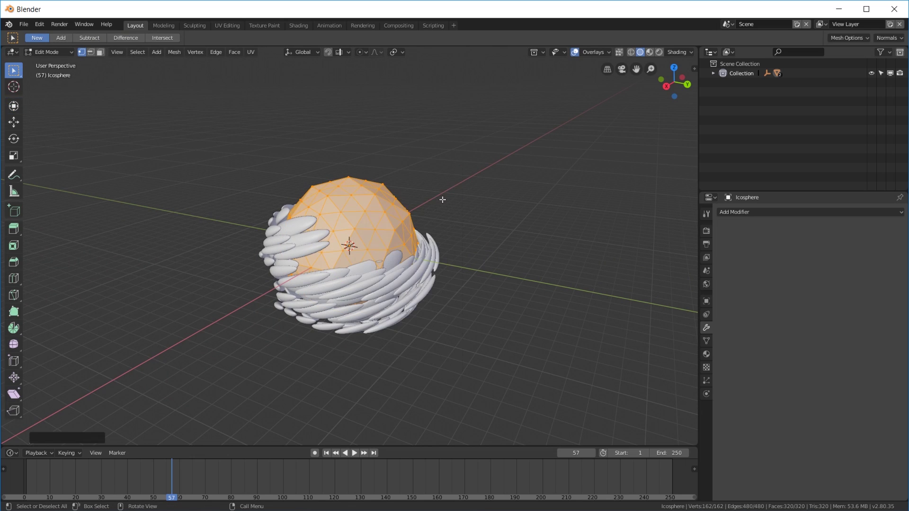
click(68, 437)
drag(118, 381, 118, 384)
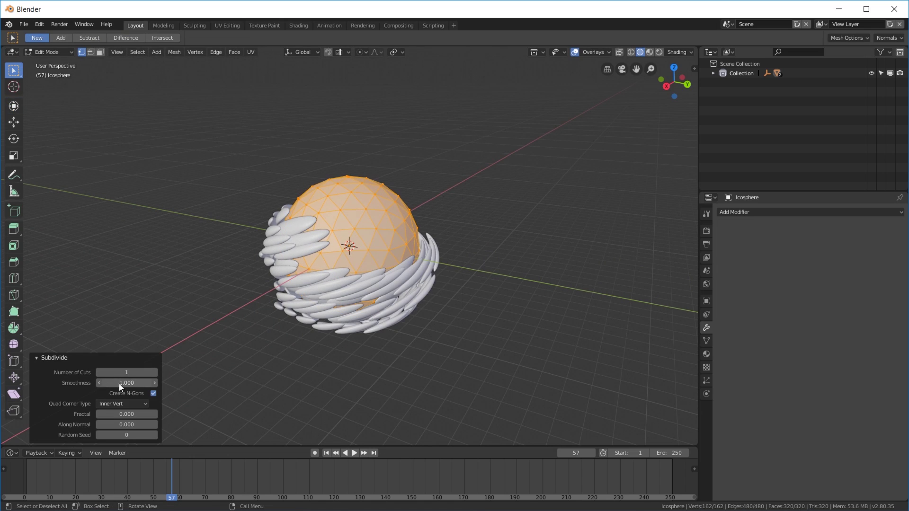
click(126, 373)
text(10)
key(Return)
key(Tab)
right_click(575, 236)
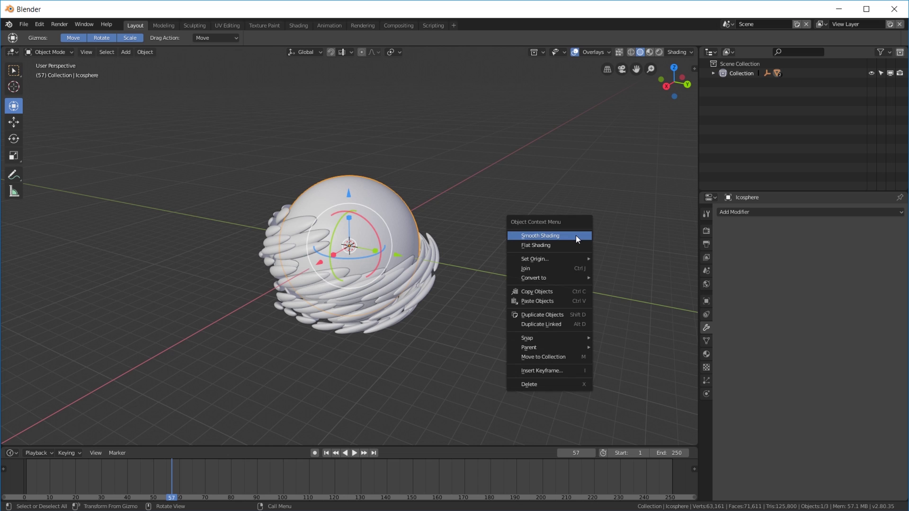
middle_drag(483, 277, 373, 268)
drag(348, 190, 347, 189)
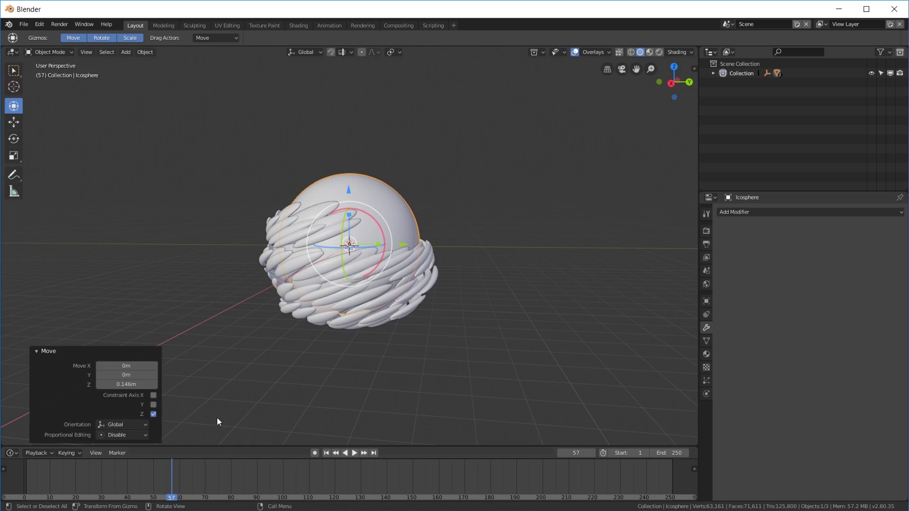
- Add a backdrop plane and a camera to the scene
key(shift+a)
mouse_move(410, 256)
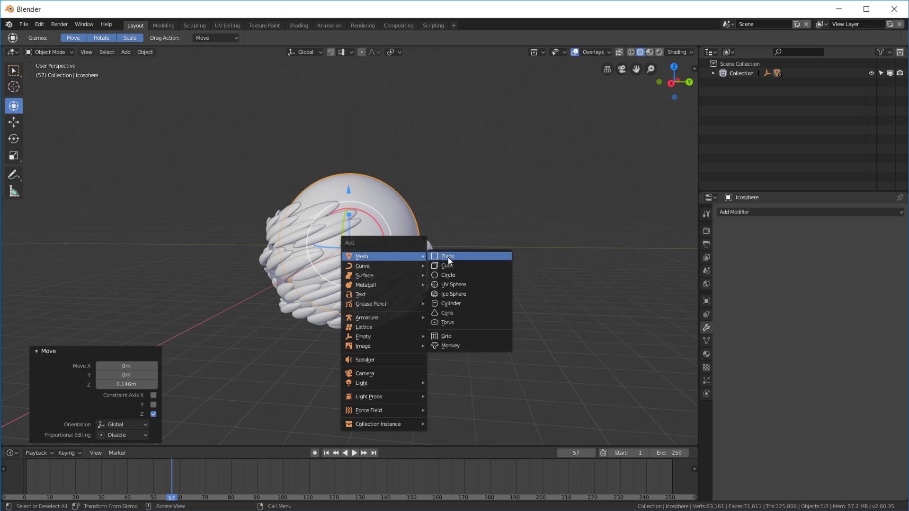
click(453, 258)
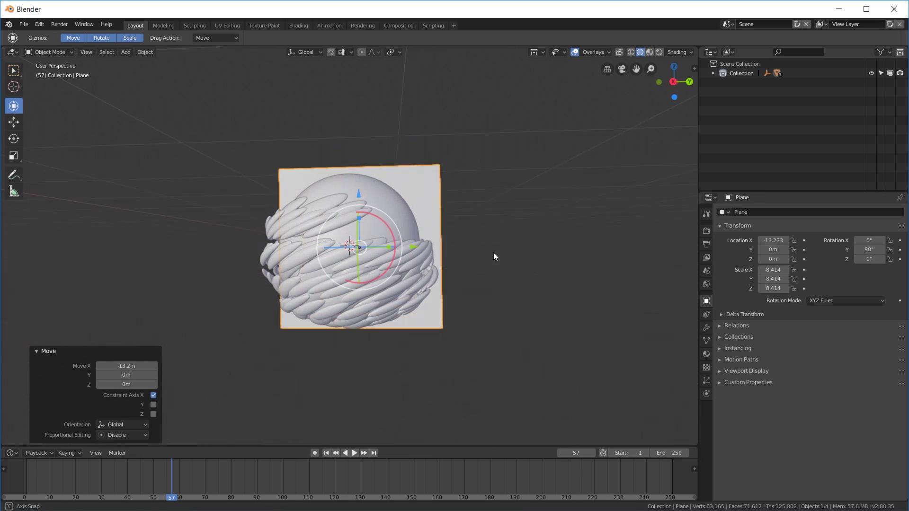
middle_drag(493, 256, 348, 207)
key(shift+a)
mouse_move(413, 194)
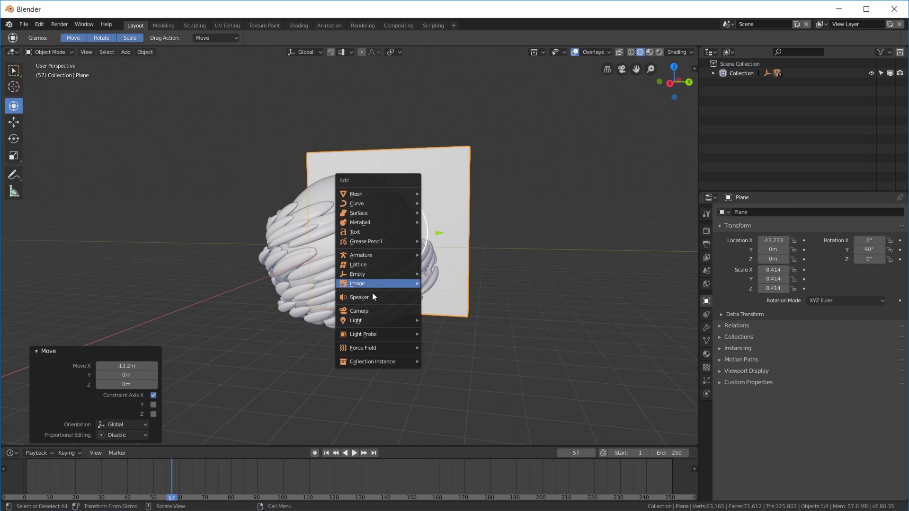
click(372, 312)
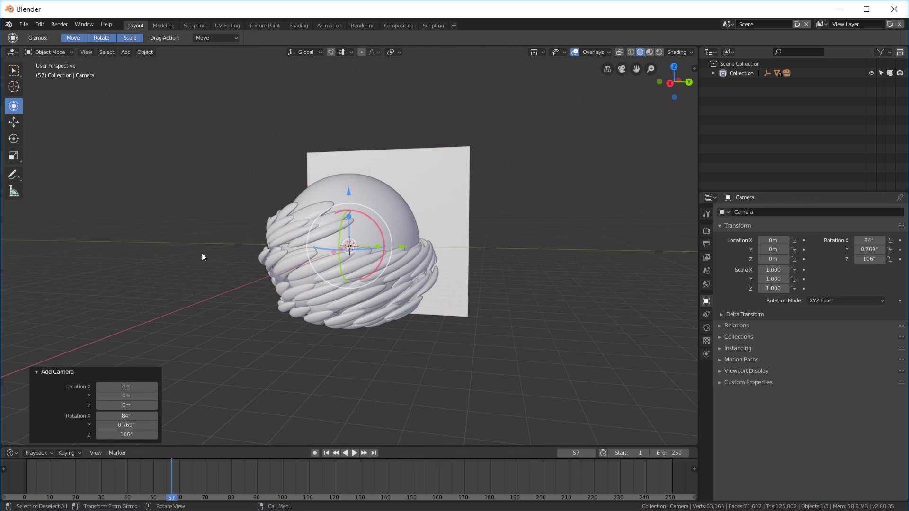
- Set the output resolution to 2000 × 2000 px
click(706, 231)
click(707, 244)
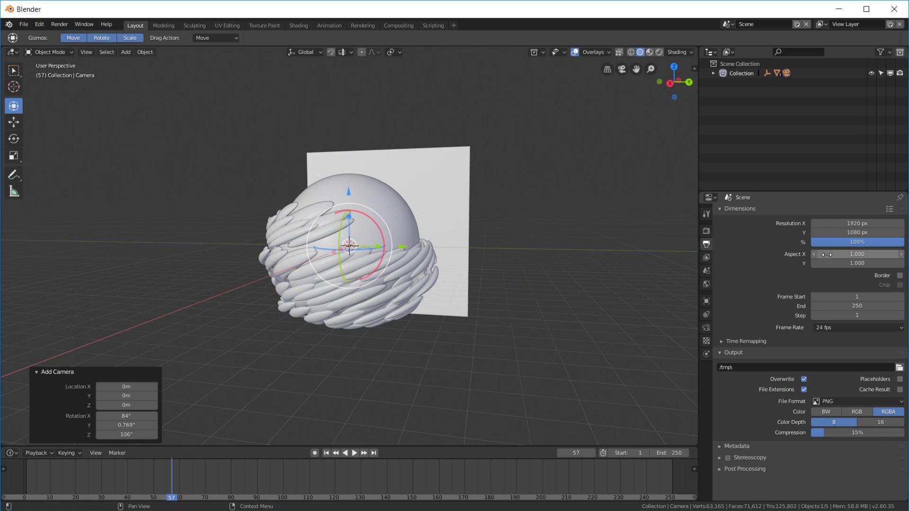
click(858, 225)
text(2000)
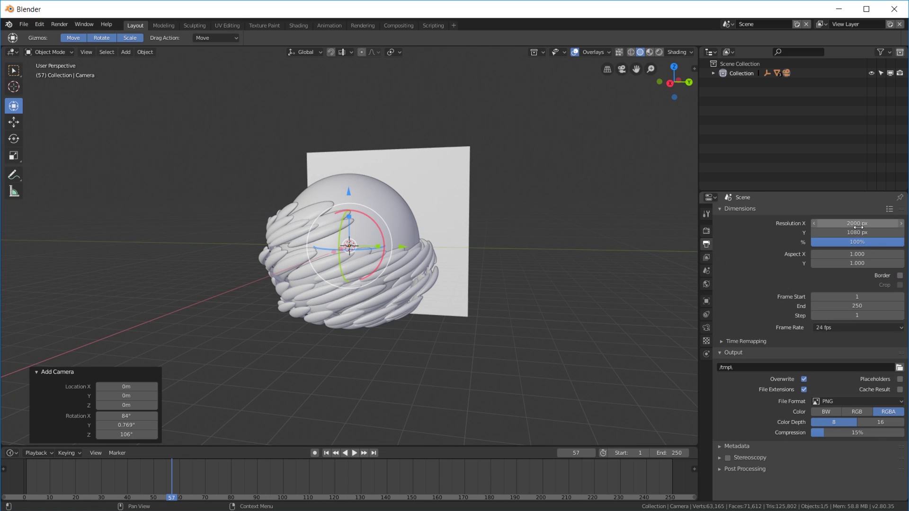
key(Return)
click(855, 232)
text(2000)
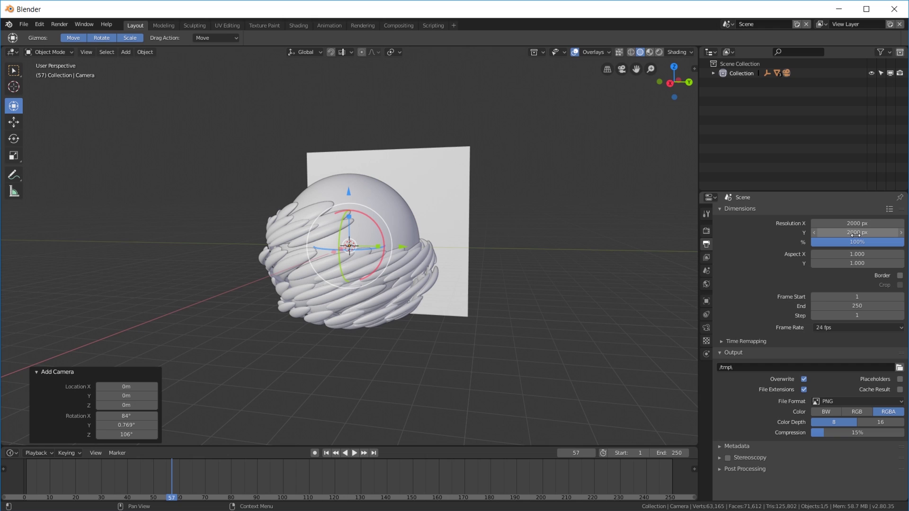
key(Return)
- Switch to camera view and dolly the camera in along its Z axis
middle_drag(521, 255, 391, 262)
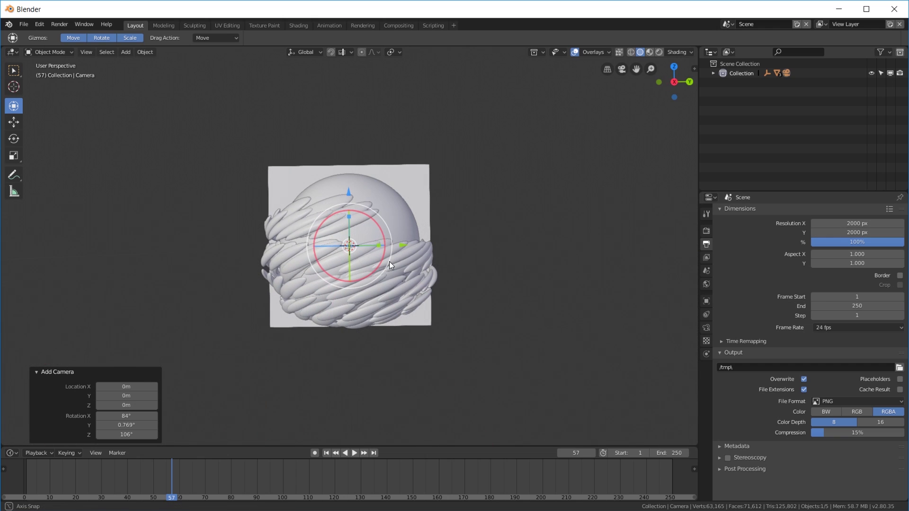
key(KP_0)
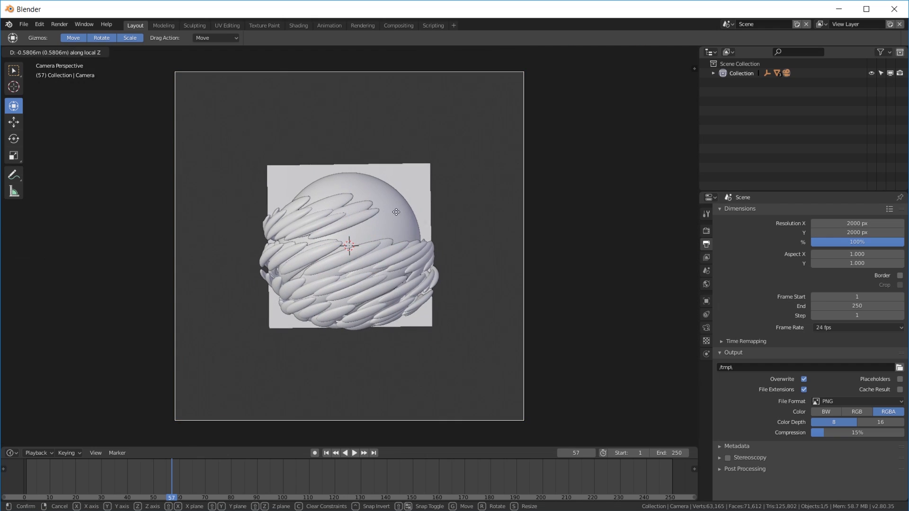
key(g)
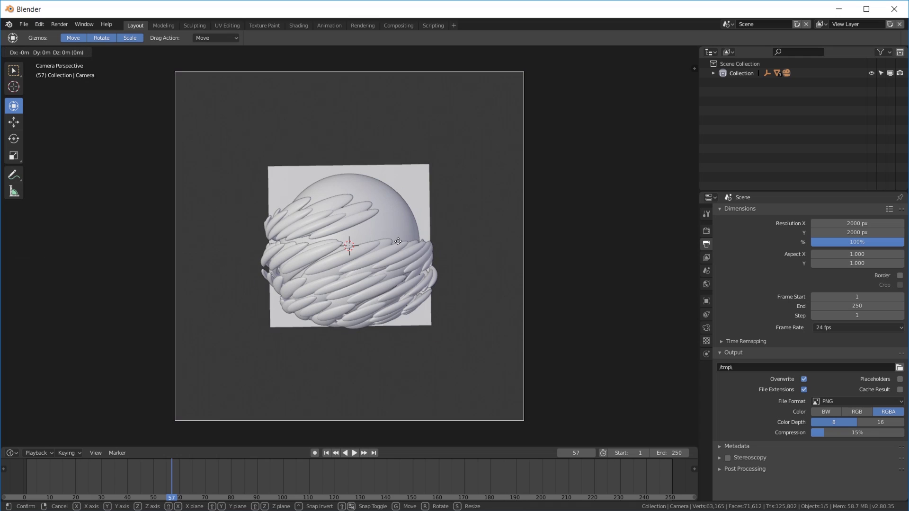
key(z)
key(z)
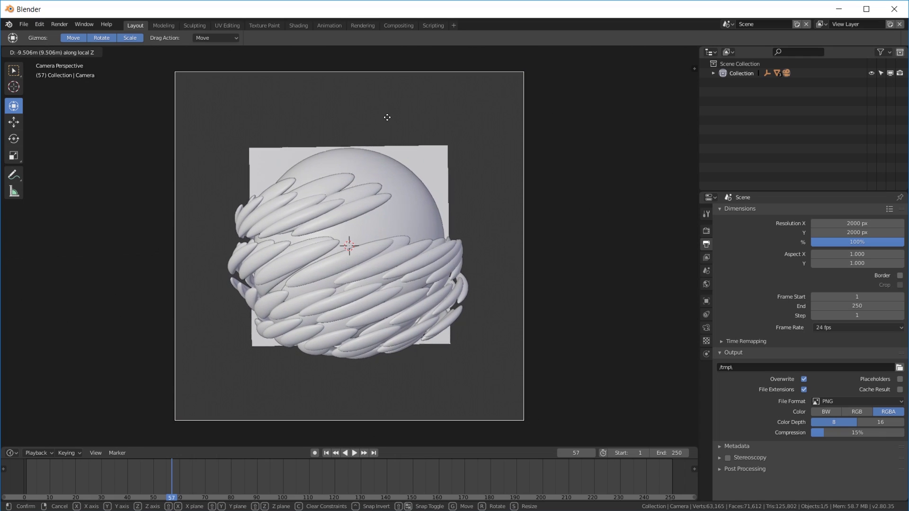
click(416, 145)
- Scale up the backdrop plane to fill the shot, then select the sphere
click(427, 164)
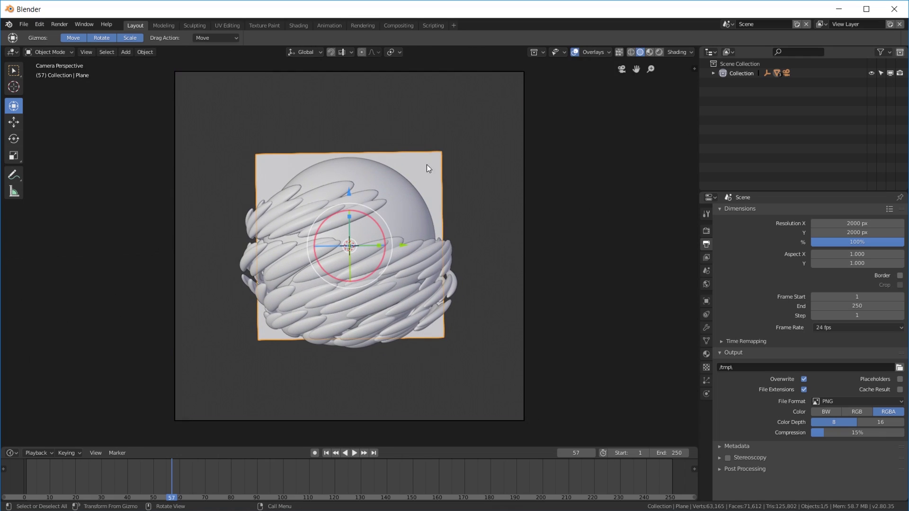
key(s)
click(626, 216)
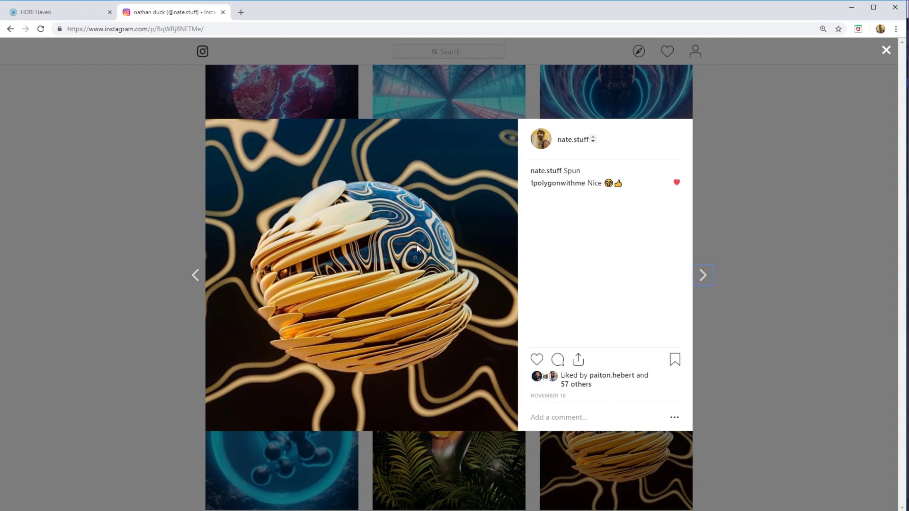
click(848, 12)
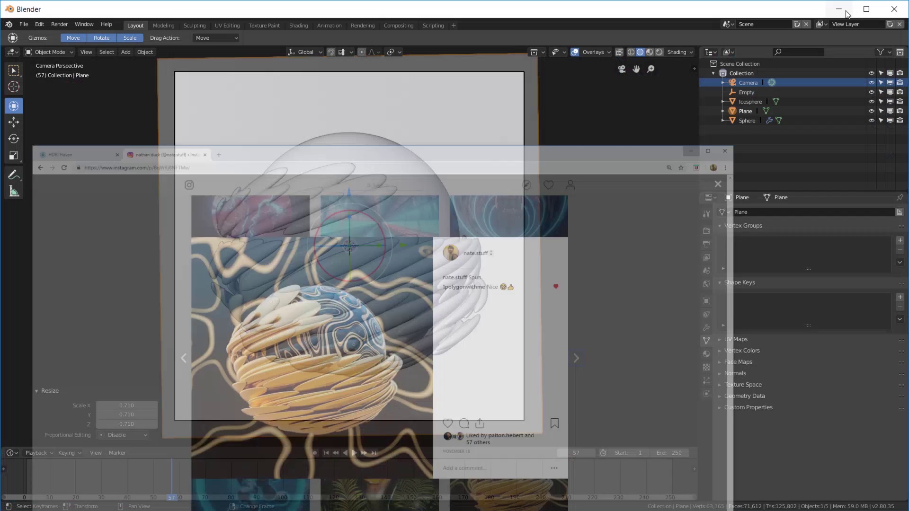
click(416, 178)
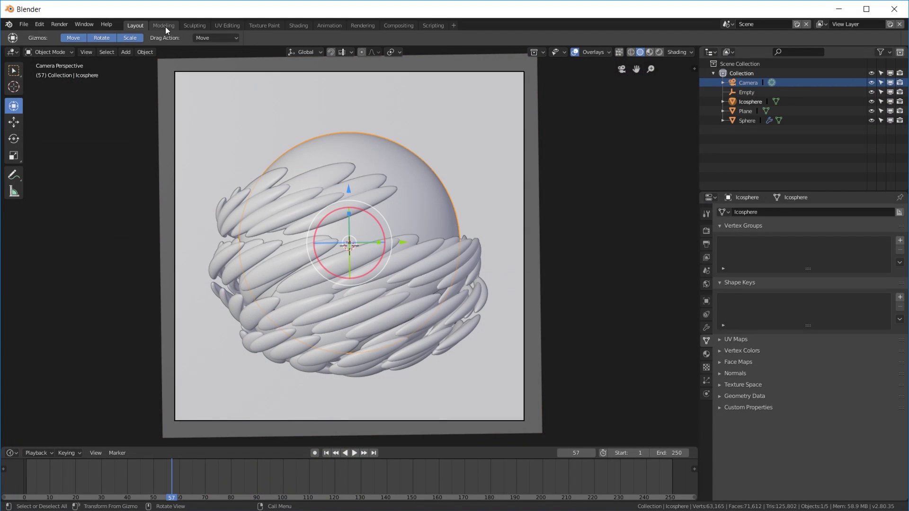
- In the Shading workspace, view through the camera with Bloom off and Material Preview shading
click(299, 26)
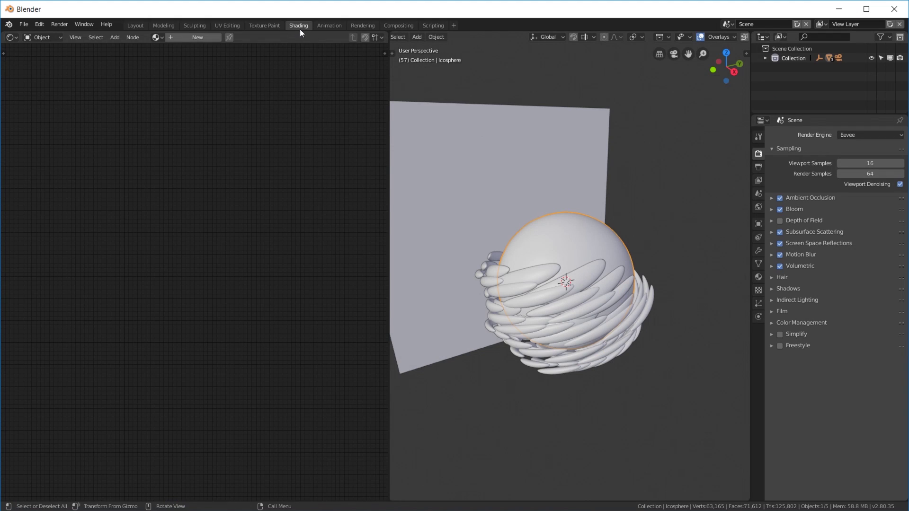
key(KP_0)
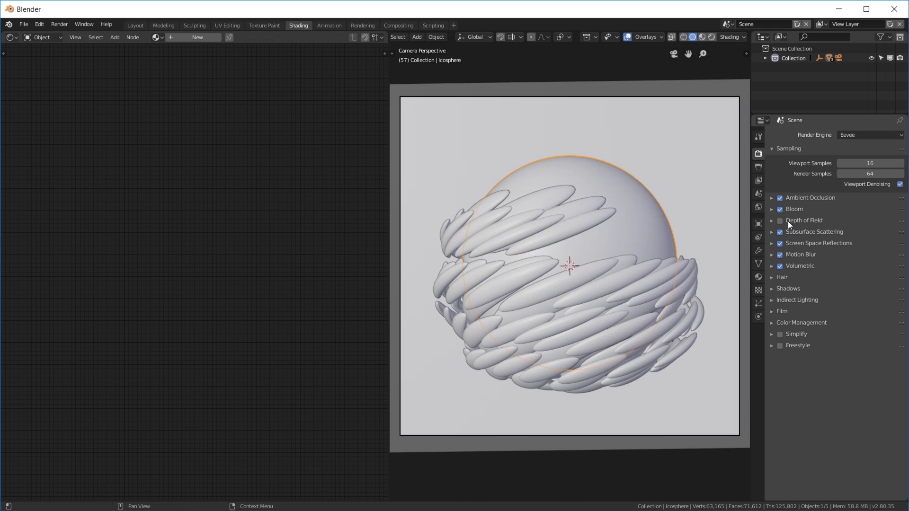
click(780, 211)
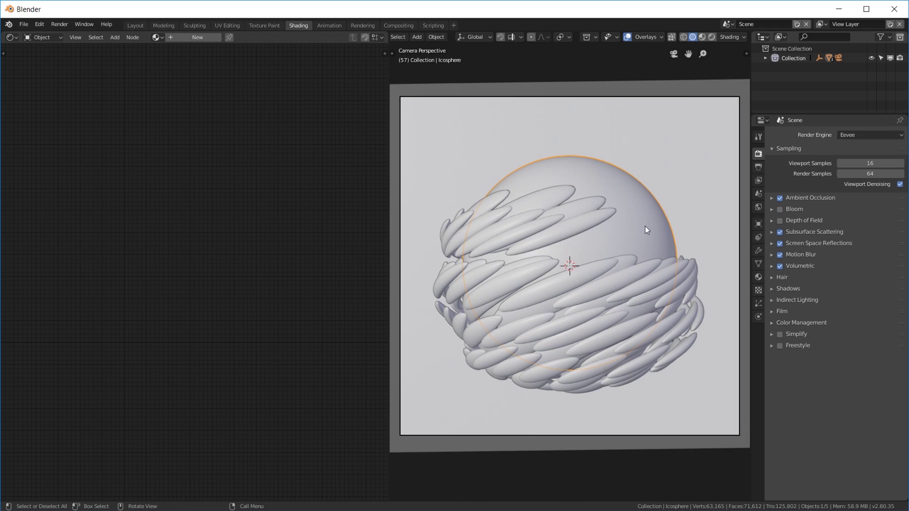
click(702, 36)
- Create a new material for the sphere
key(shift+a)
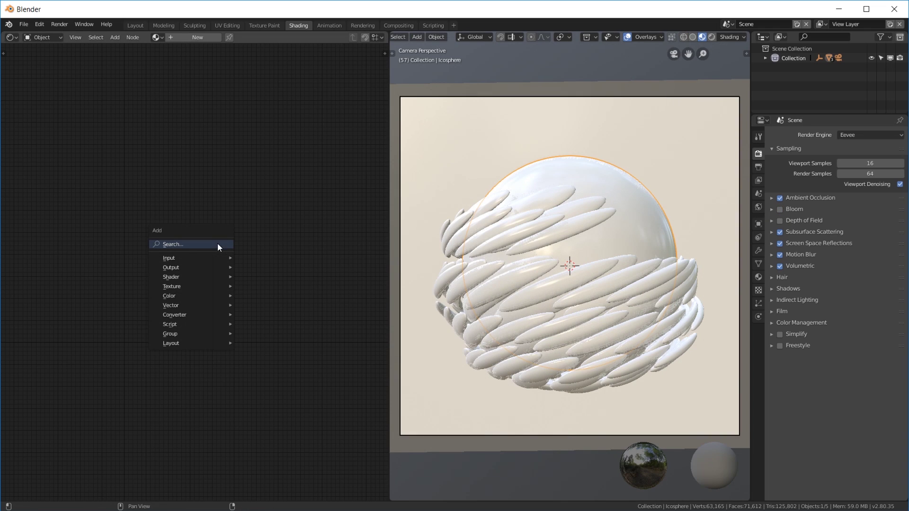
click(198, 37)
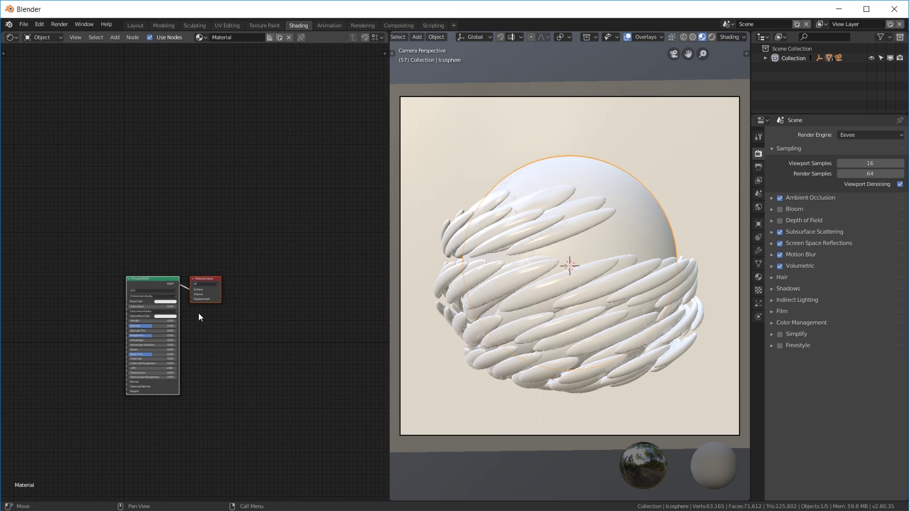
scroll(200, 310, up, 4)
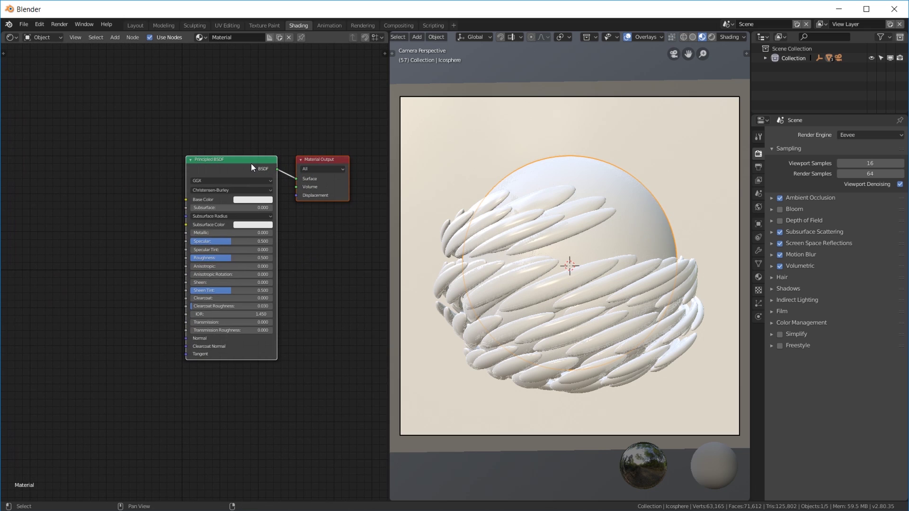
- Duplicate the Principled BSDF below the original and move Material Output to the right
key(shift+d)
key(Escape)
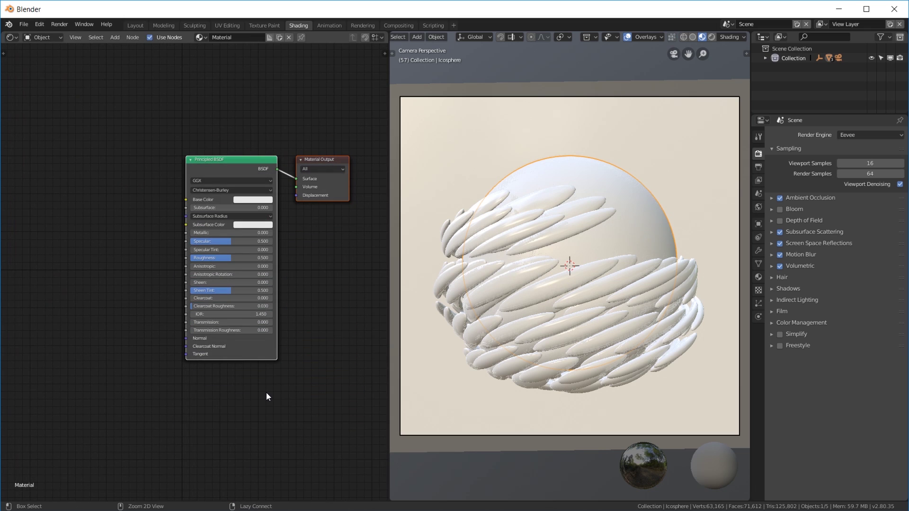
click(229, 163)
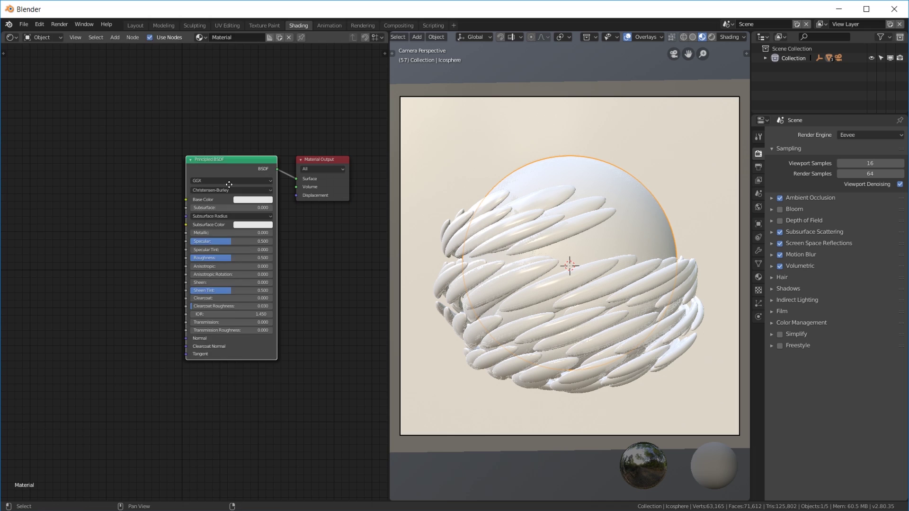
key(g)
click(224, 397)
drag(320, 161, 348, 149)
middle_drag(348, 149, 234, 144)
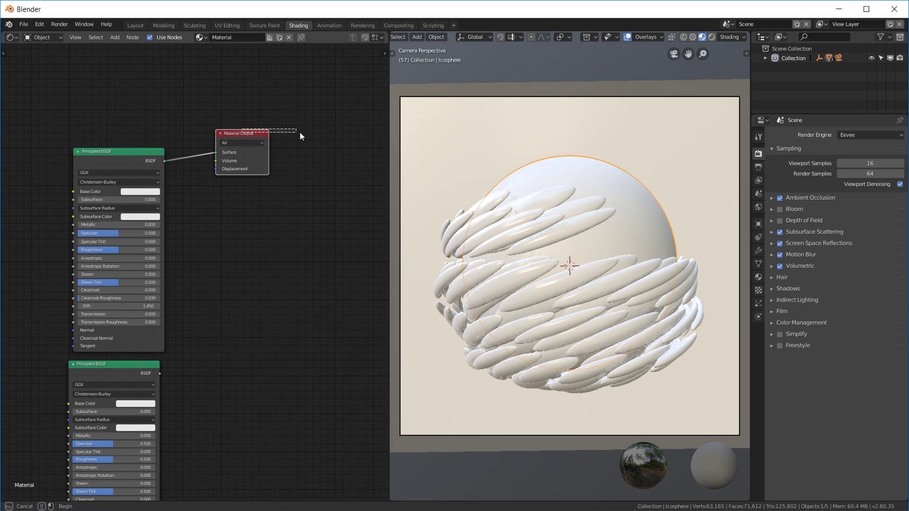
drag(245, 135, 290, 140)
- Insert a Mix Shader before the output and connect both Principled BSDFs into it
key(shift+a)
click(259, 232)
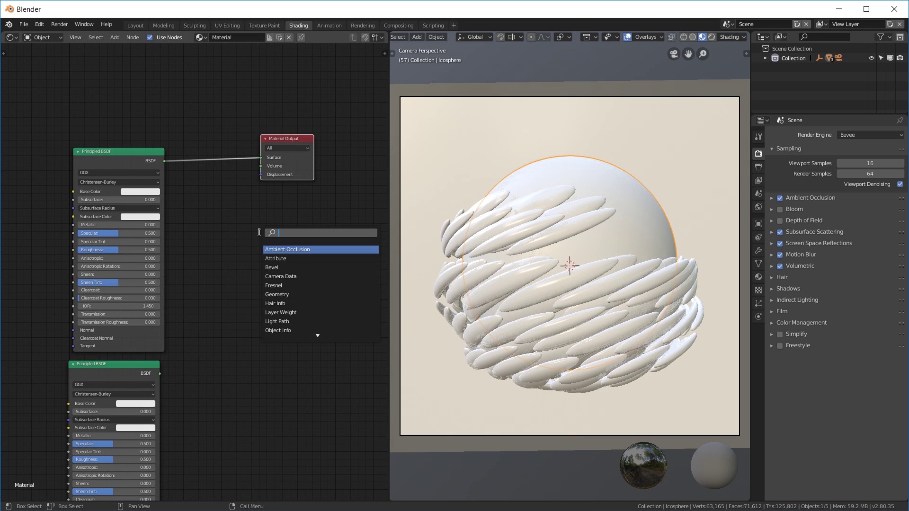
text(mix)
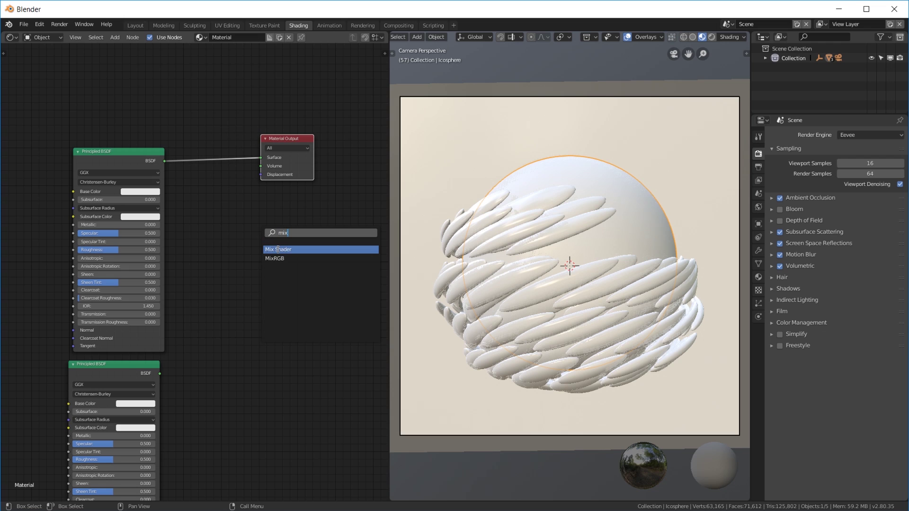
click(278, 250)
click(213, 164)
drag(159, 373, 194, 189)
- Make the top shader fully metallic, pale gold, with roughness 0.262
scroll(124, 231, up, 2)
drag(116, 224, 165, 224)
click(131, 182)
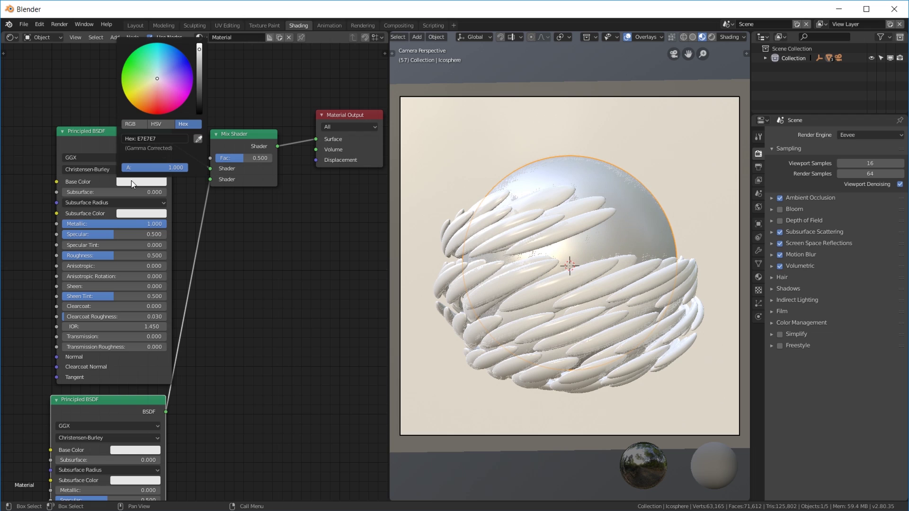
click(149, 89)
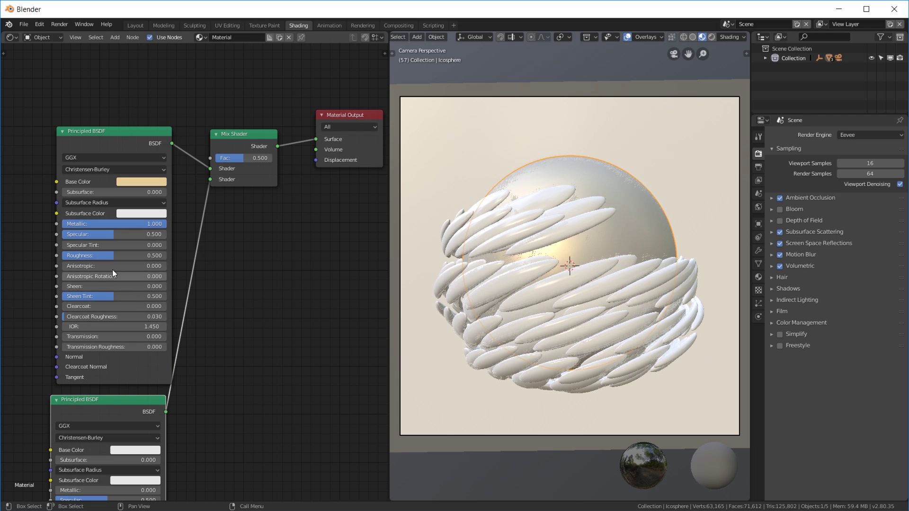
drag(114, 255, 90, 256)
- Make the lower shader black and fully metallic, then place the Mix Shader above Material Output
middle_drag(229, 445, 256, 271)
click(174, 274)
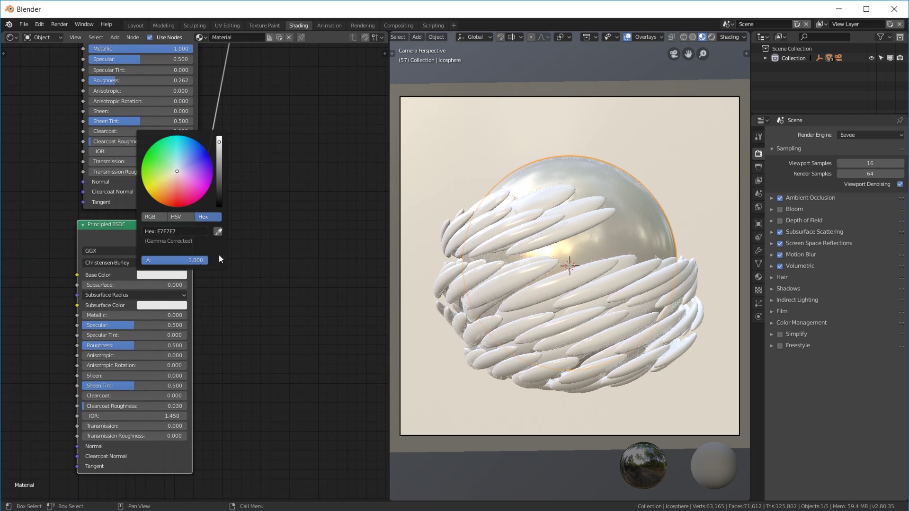
drag(220, 205, 219, 211)
drag(132, 313, 185, 313)
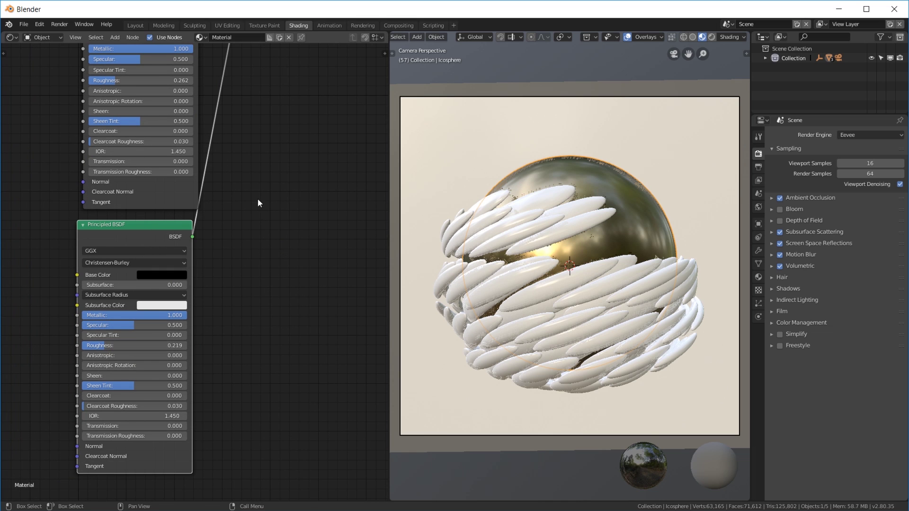
middle_drag(257, 198, 225, 274)
drag(225, 274, 245, 226)
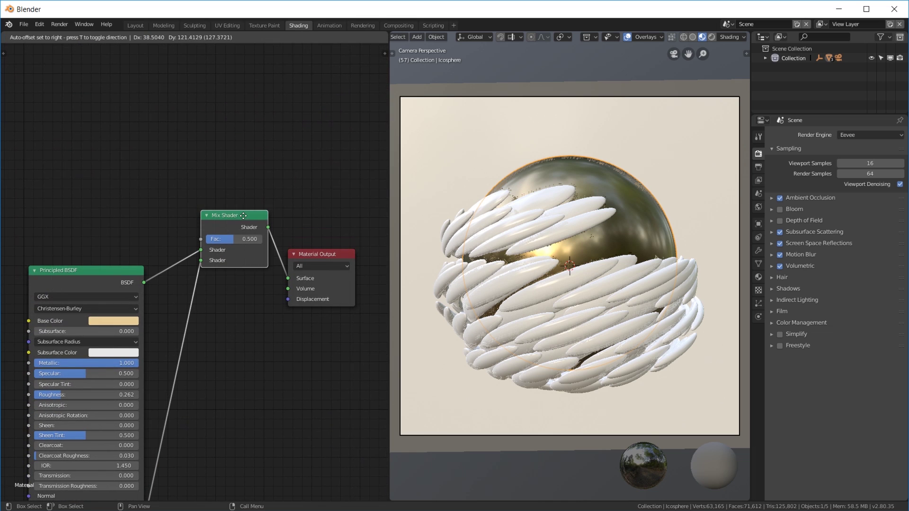
- Add a ColorRamp node above the shader nodes
middle_drag(223, 264, 233, 270)
key(shift+a)
click(156, 210)
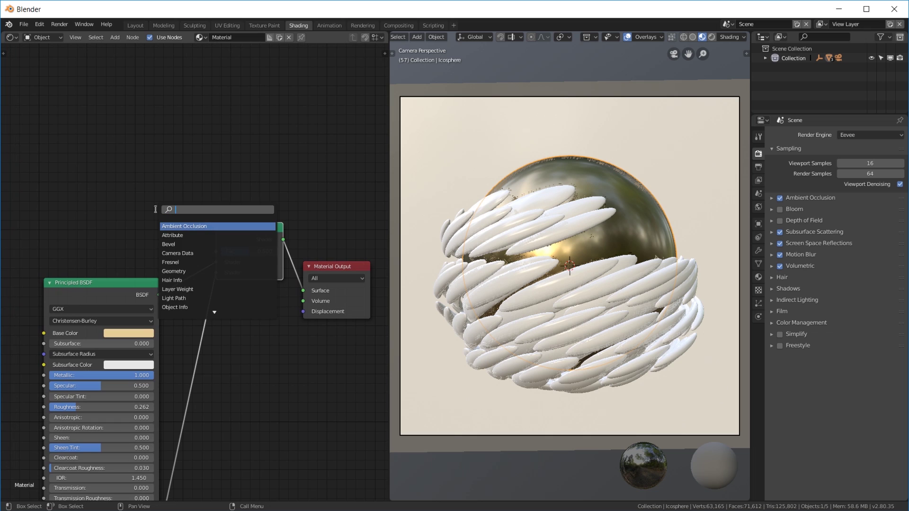
text(color ramp)
key(Return)
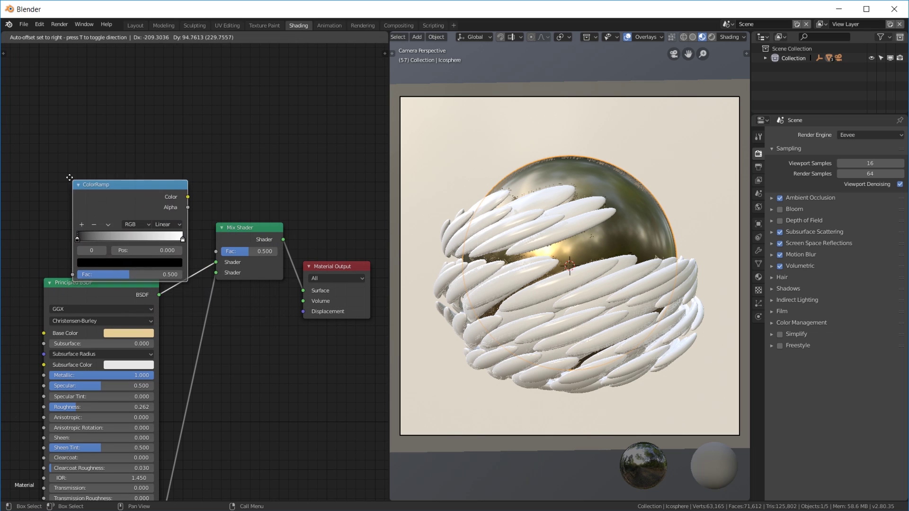
click(70, 178)
middle_drag(110, 198, 166, 178)
drag(166, 178, 168, 167)
scroll(168, 167, up, 1)
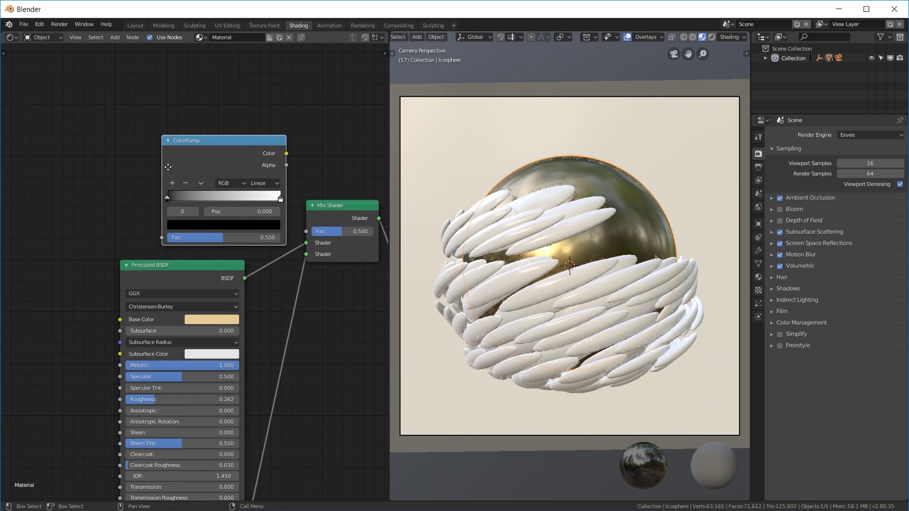
- Add a Voronoi Texture node to the left of the ColorRamp
key(shift+a)
click(101, 177)
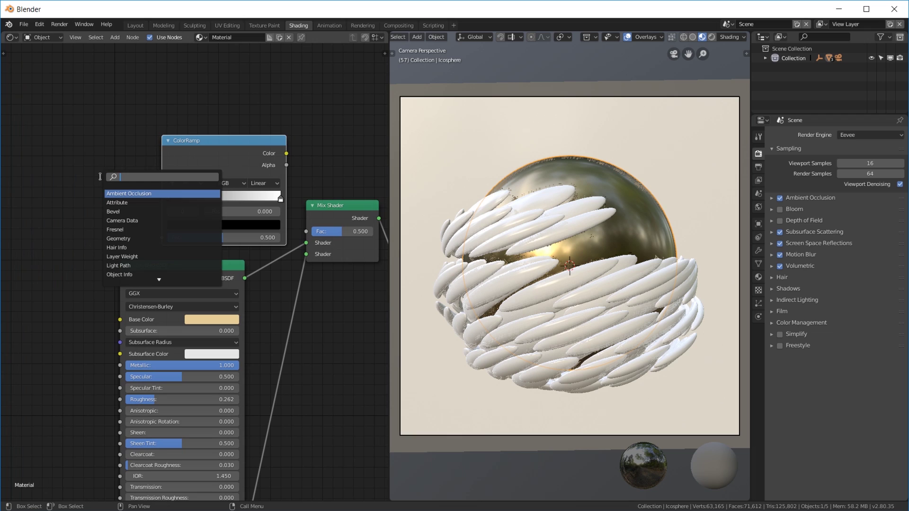
text(vv)
key(BackSpace)
key(BackSpace)
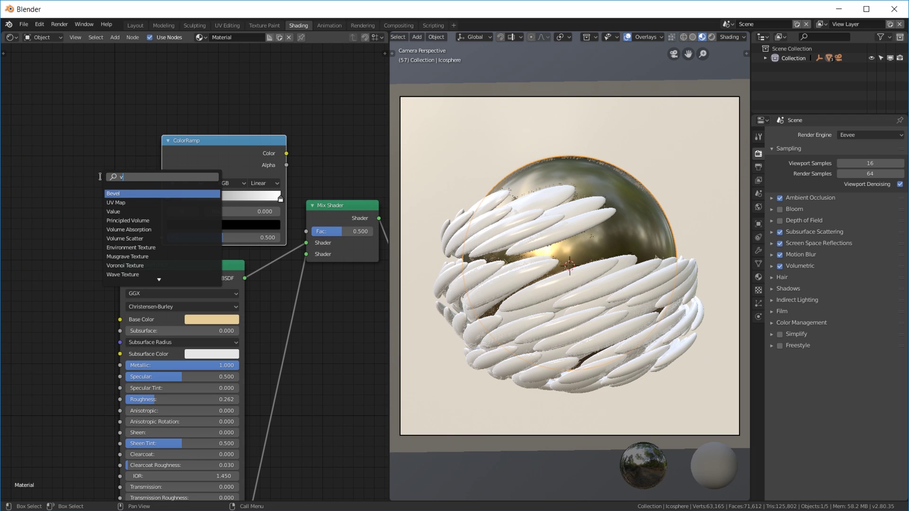
text(vor)
key(Return)
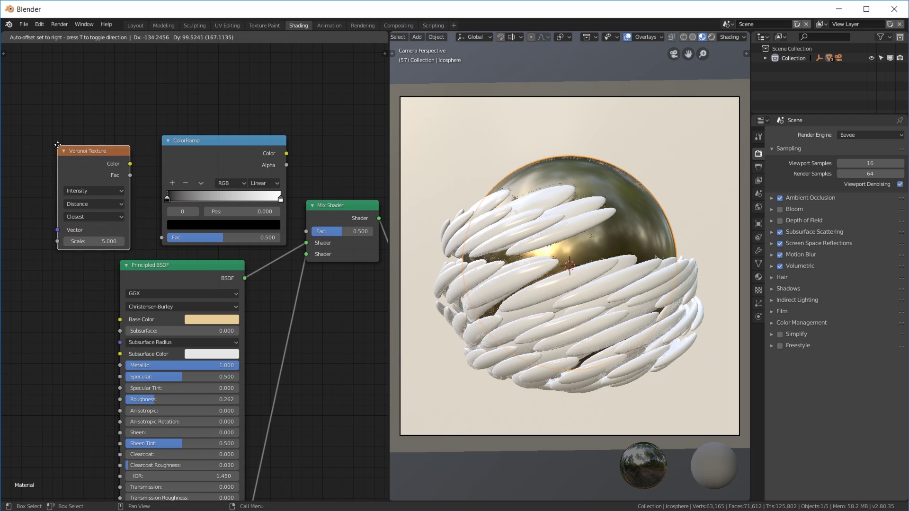
click(67, 184)
middle_drag(67, 185, 178, 187)
- Add a Musgrave Texture node to the left of the Voronoi node
key(shift+a)
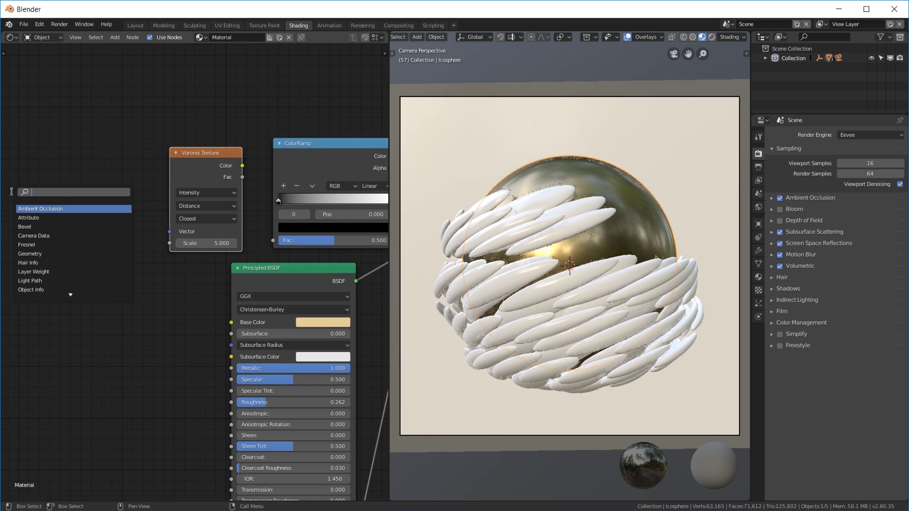
text(mus)
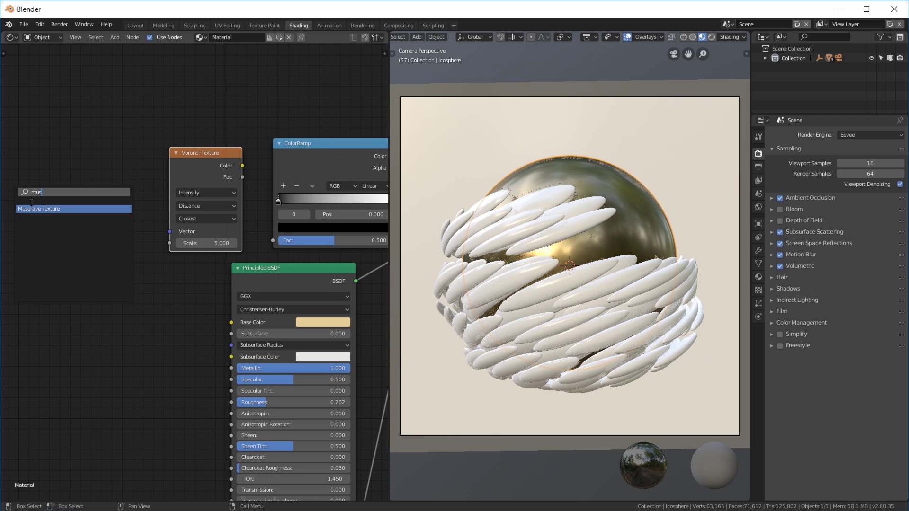
key(Return)
click(112, 165)
- Link Musgrave Color to Voronoi Vector, Voronoi Color to ColorRamp Fac, and ColorRamp to Mix Shader Fac
drag(124, 163, 170, 230)
drag(242, 165, 273, 240)
middle_drag(376, 276, 187, 311)
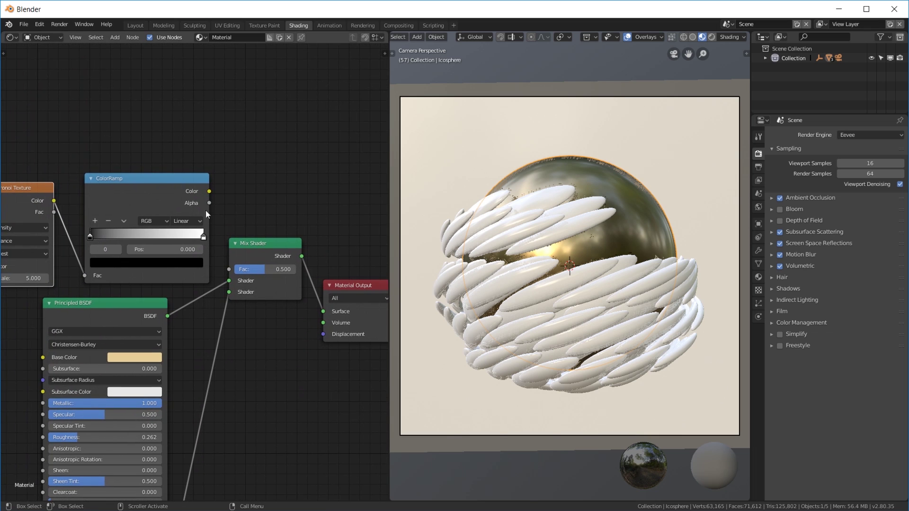
drag(208, 191, 229, 268)
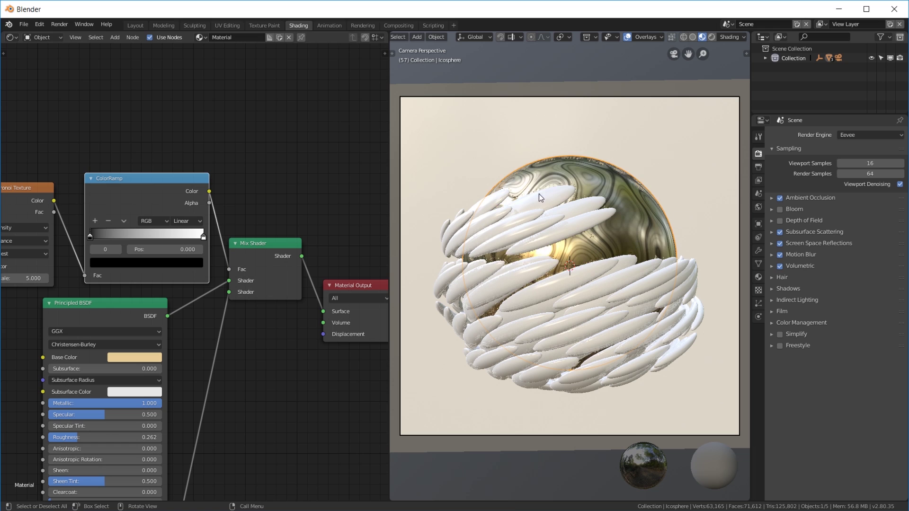
- Flip the ColorRamp gradient and move its stop to 0.432
middle_drag(539, 194, 608, 240)
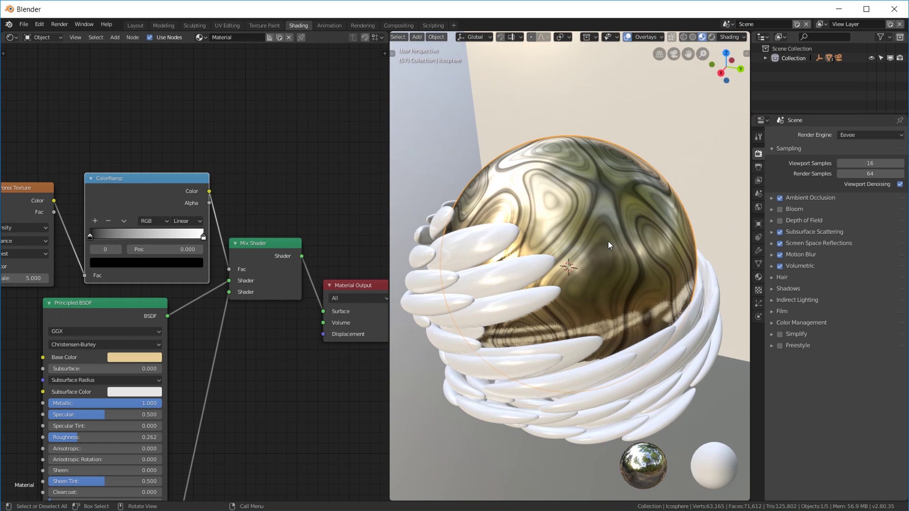
click(124, 220)
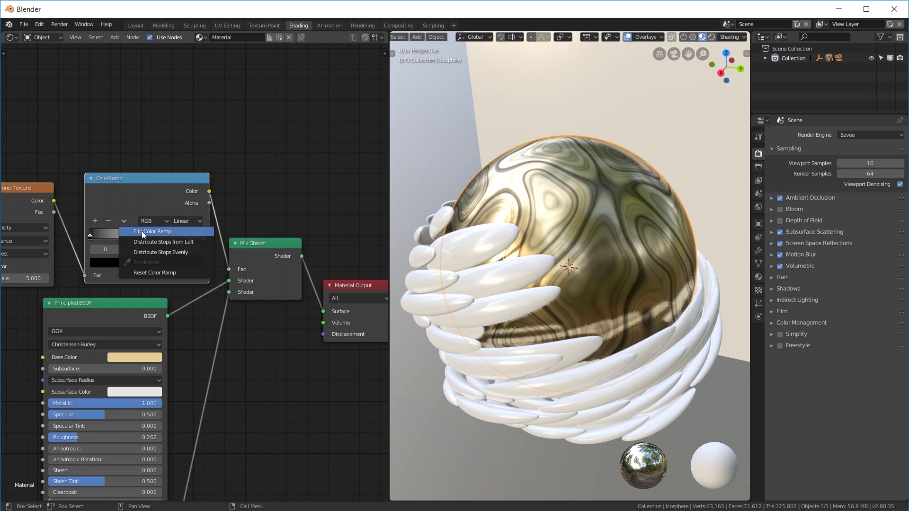
click(141, 231)
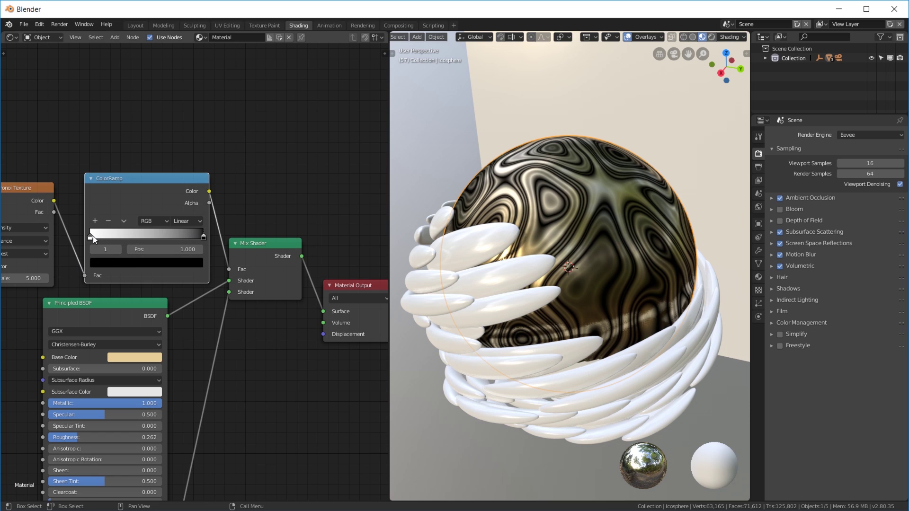
drag(93, 239, 139, 239)
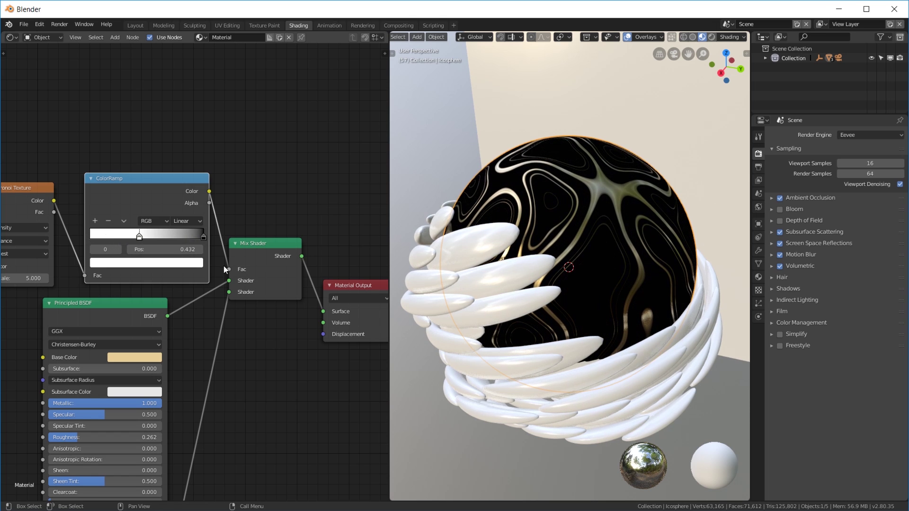
- Raise the Voronoi Texture Scale to 5.700
middle_drag(592, 237, 639, 234)
middle_drag(116, 263, 268, 247)
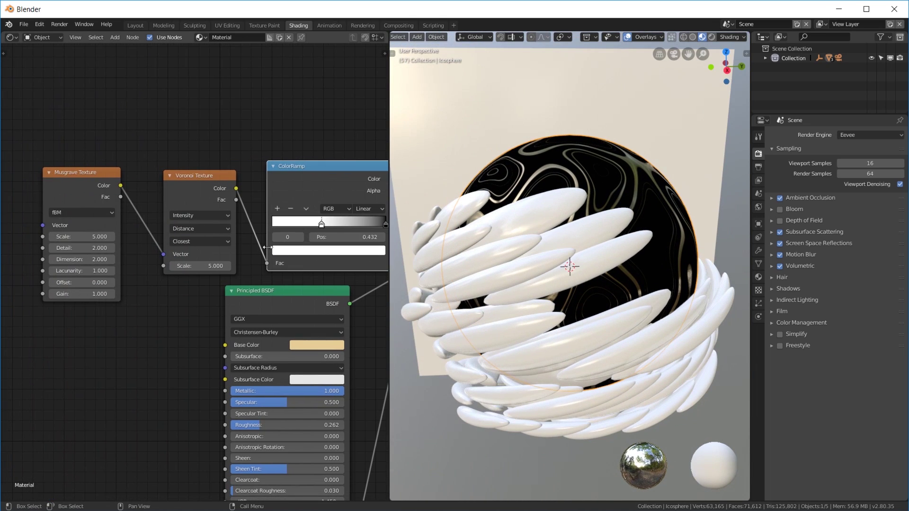
drag(204, 266, 224, 266)
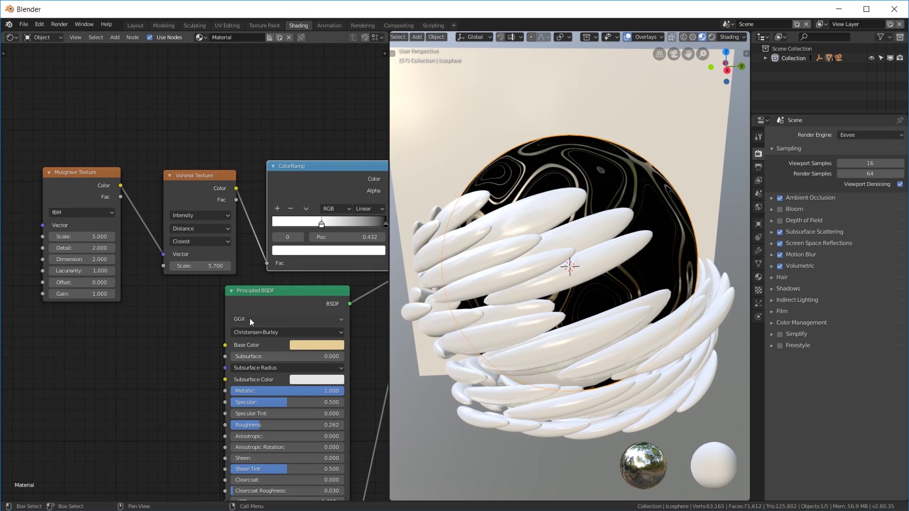
middle_drag(576, 268, 577, 271)
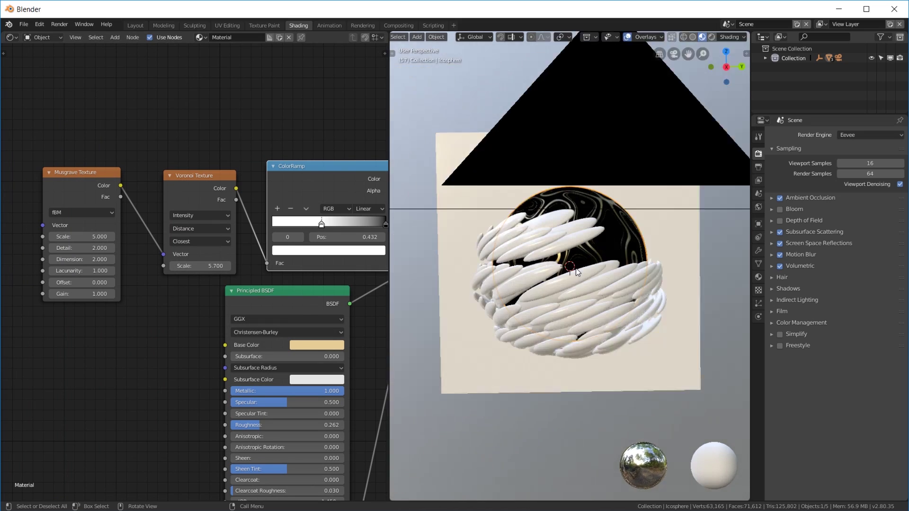
- Give the finned object a new material and copy the sphere's FFE2A7 base colour hex
key(KP_0)
click(614, 314)
click(197, 37)
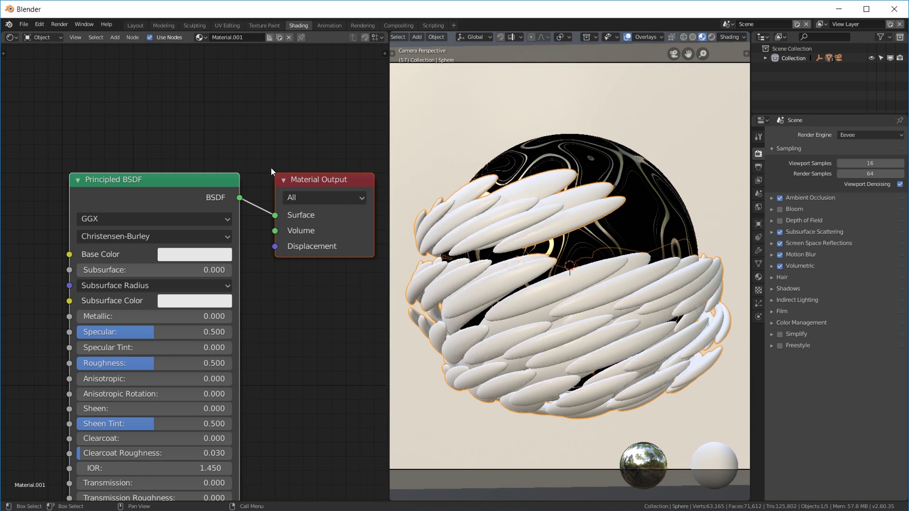
key(Home)
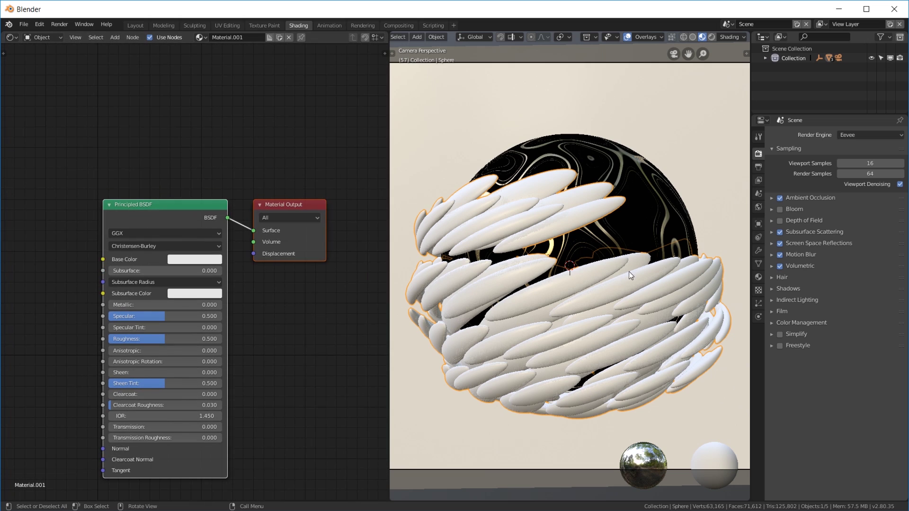
click(627, 163)
click(183, 260)
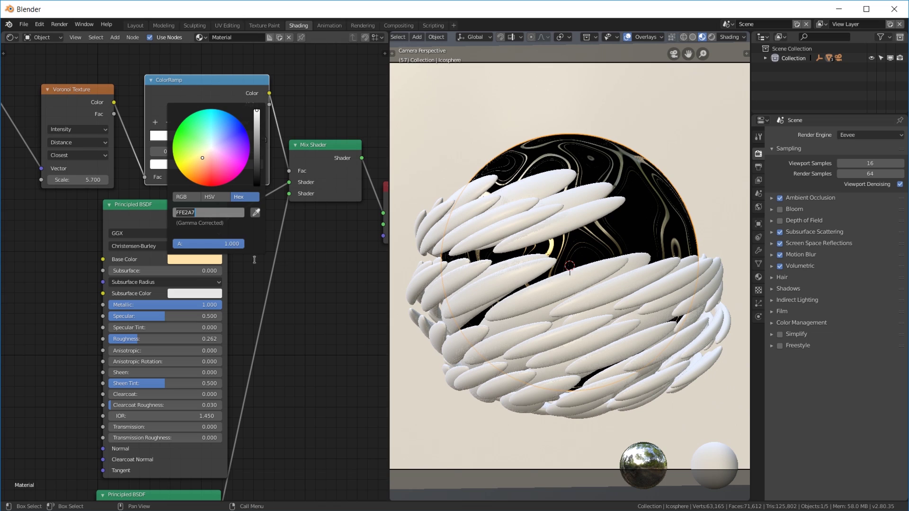
key(Return)
- Paste FFE2A7 as the fins' base colour and set Metallic 1.000, Roughness 0.262
click(553, 197)
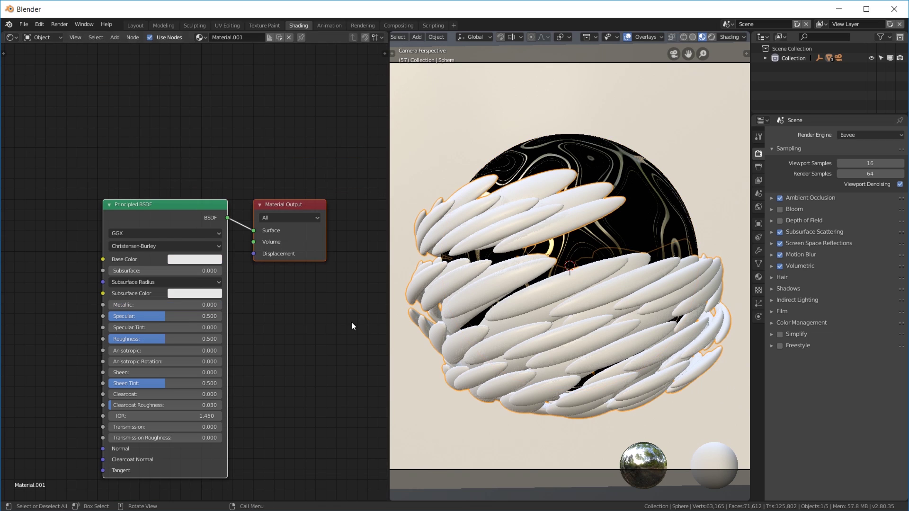
click(220, 261)
click(221, 211)
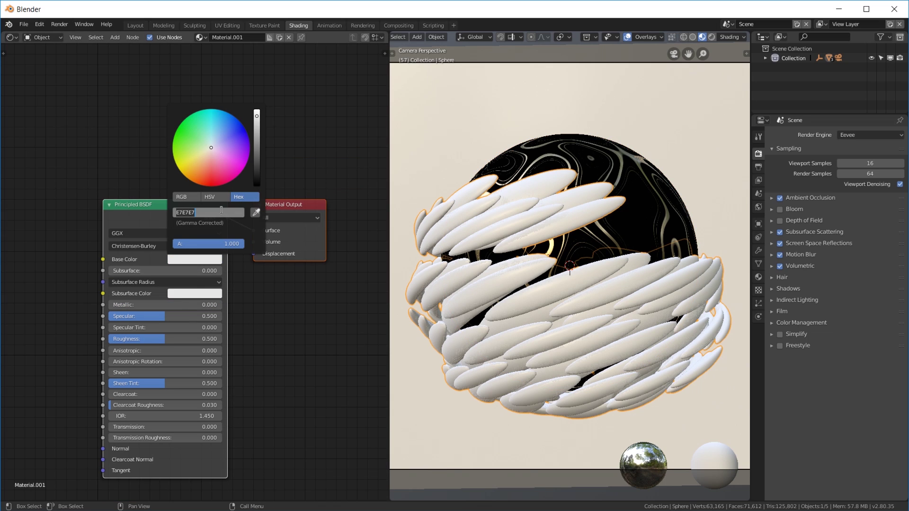
text(FFE2A7)
key(Return)
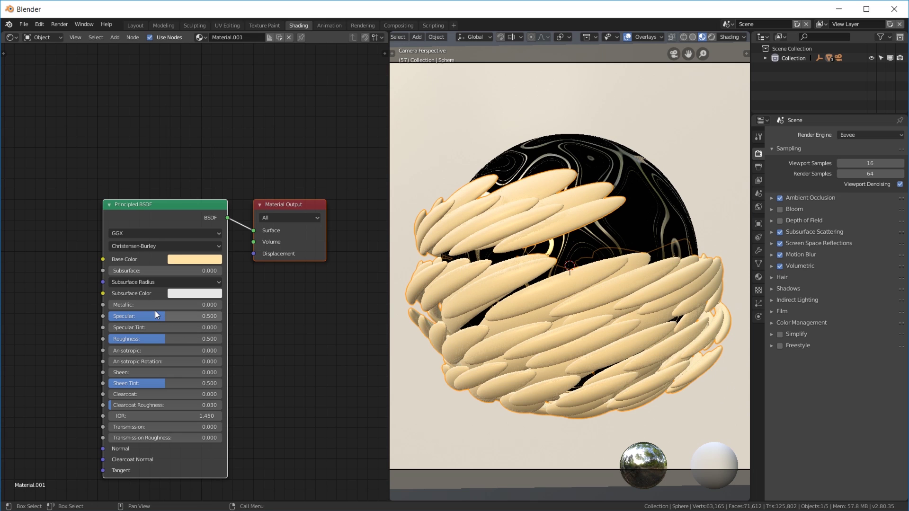
drag(155, 305, 222, 305)
drag(156, 338, 130, 338)
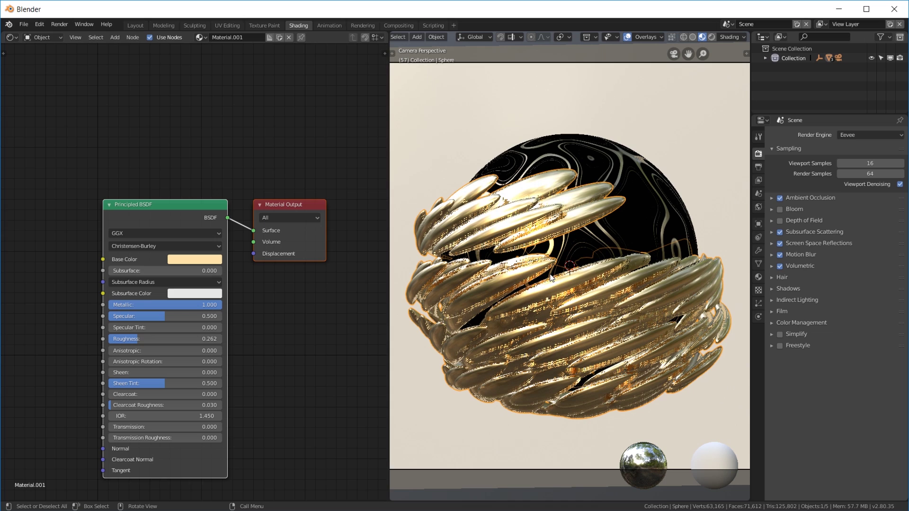
- Assign the existing marble 'Material' to the backdrop plane
click(661, 92)
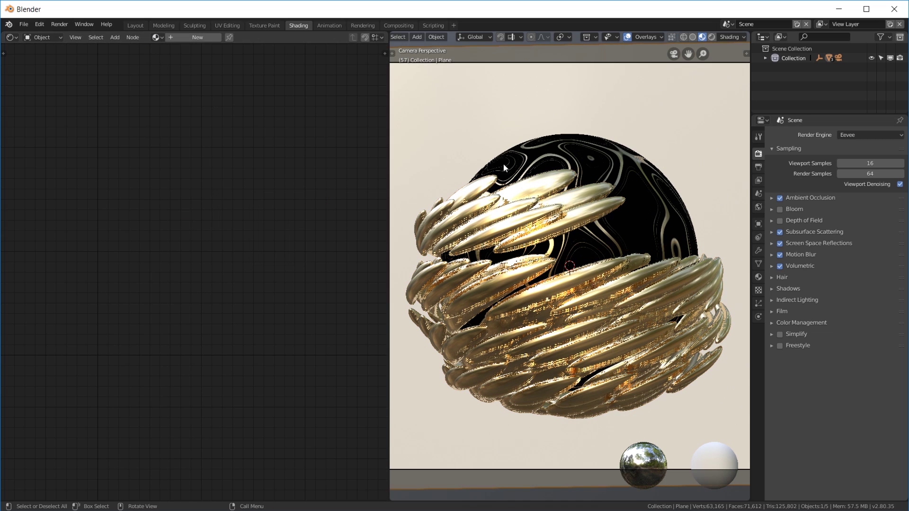
scroll(594, 241, down, 3)
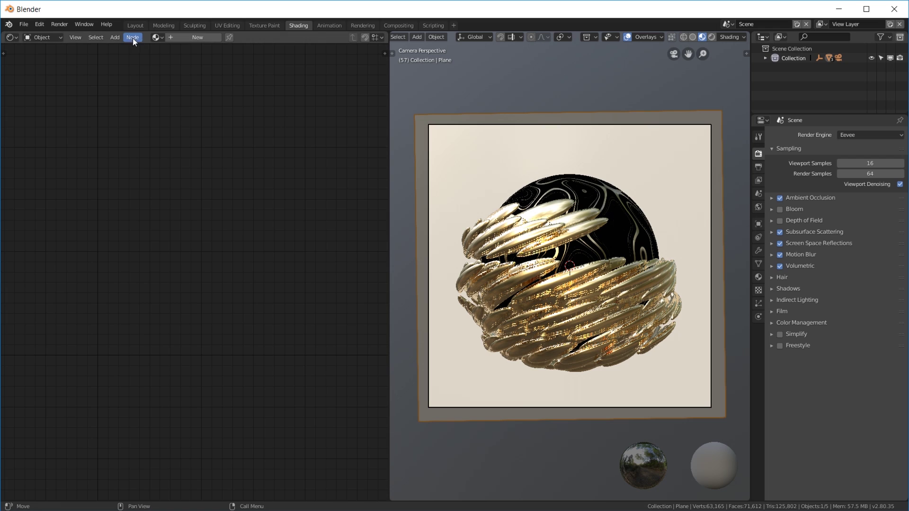
click(158, 37)
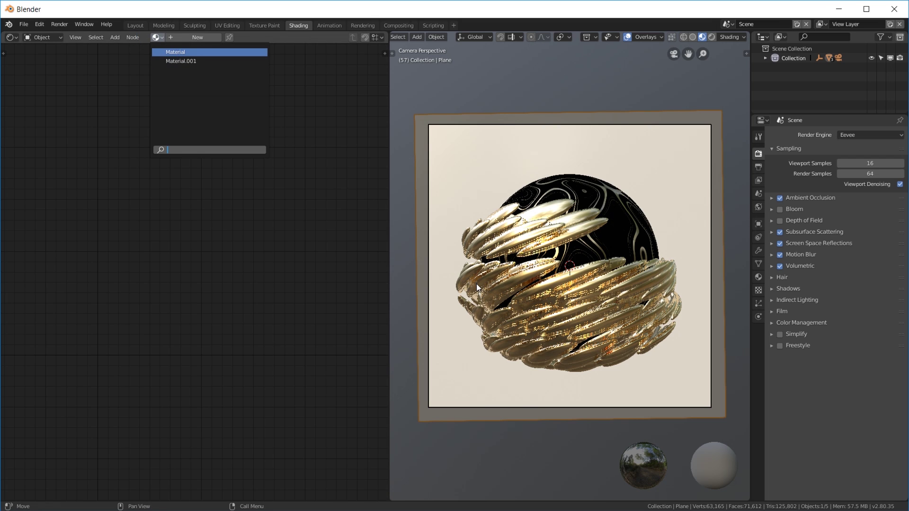
key(Return)
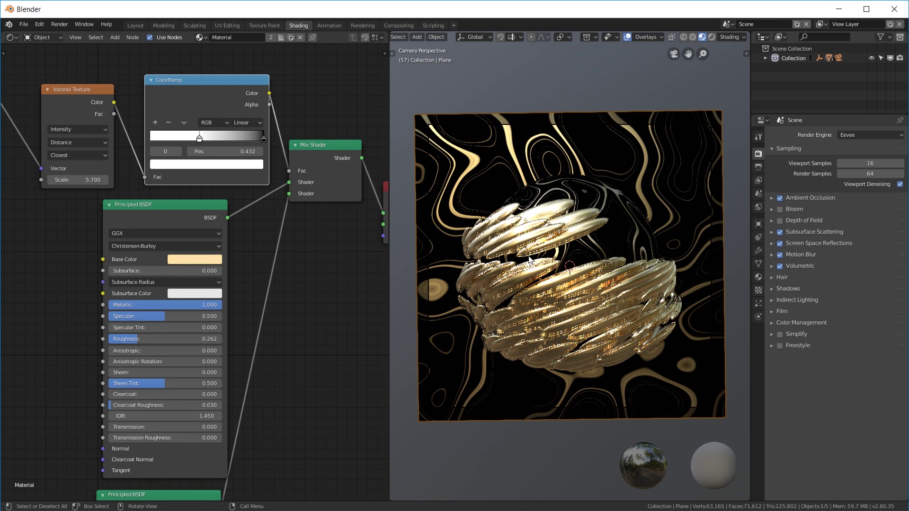
- In Layout, move the backdrop plane -19 m along X and scale it to 1.504
key(KP_0)
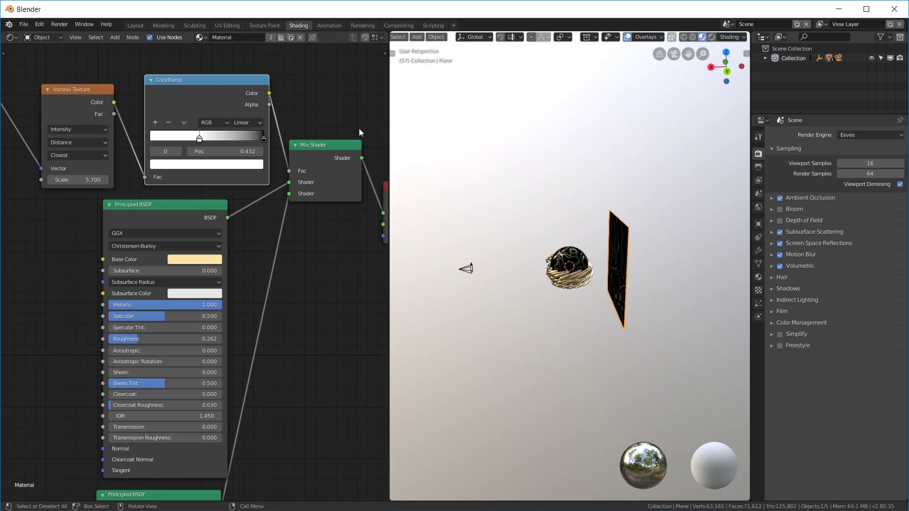
click(134, 26)
key(KP_0)
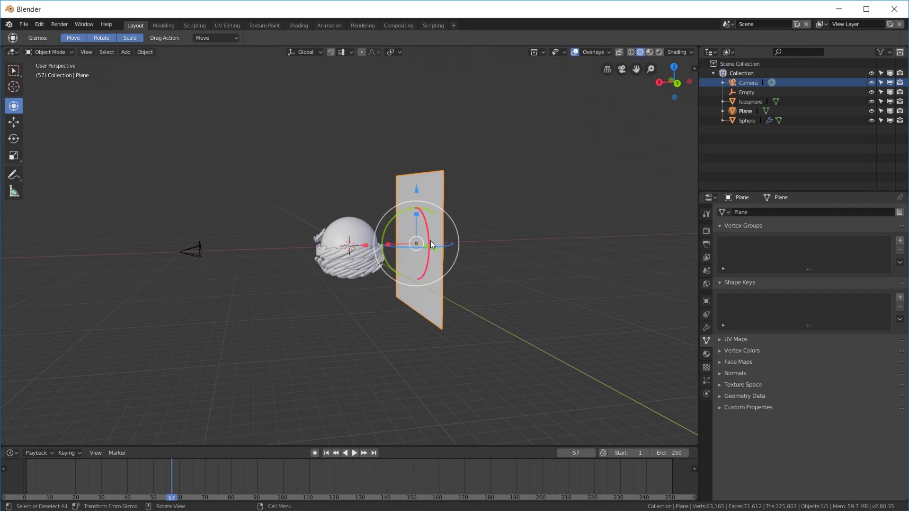
key(g)
key(x)
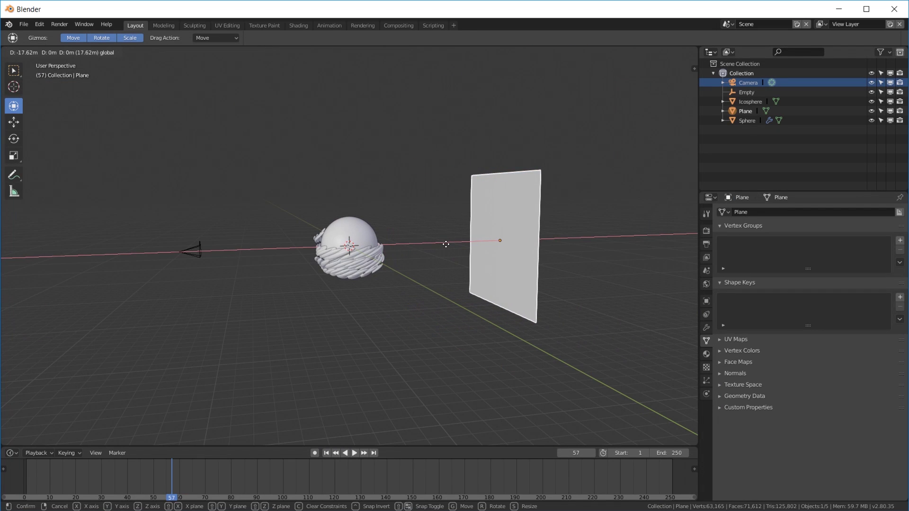
click(453, 244)
key(KP_0)
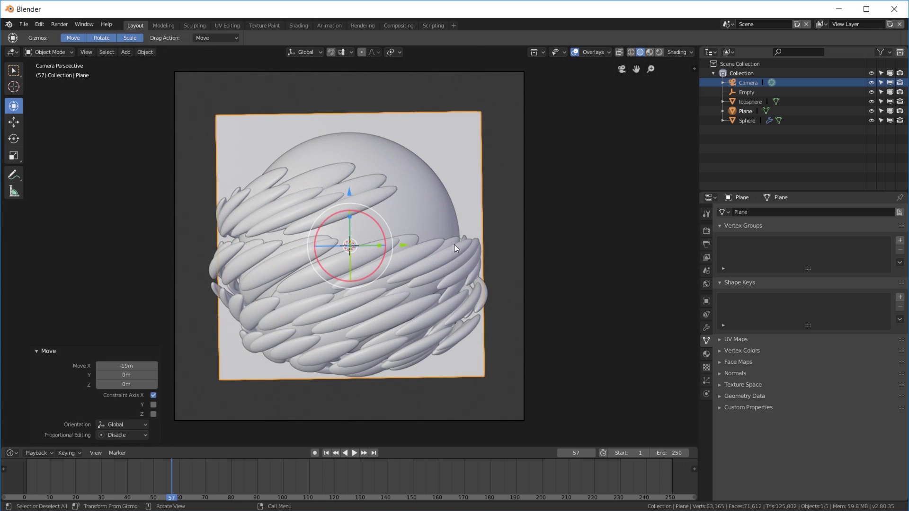
key(s)
click(480, 258)
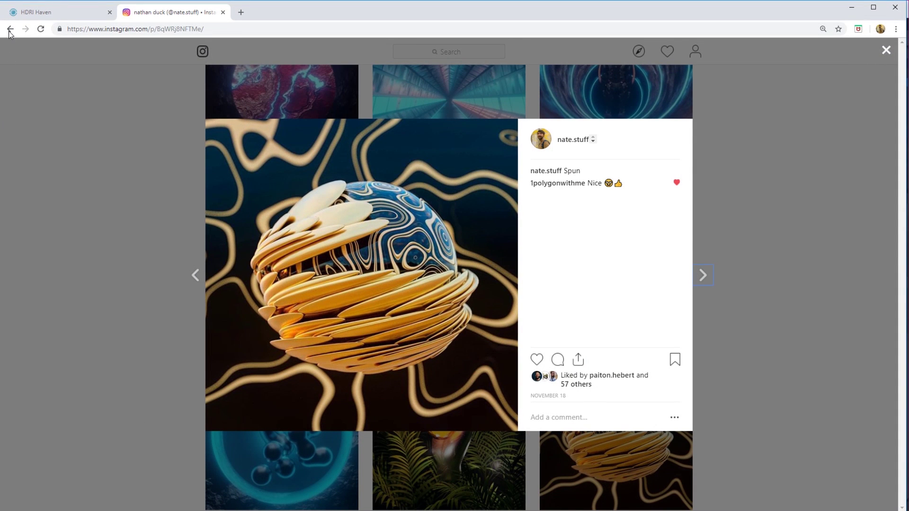
- Open HDRI Haven's HDRIs catalogue and scroll to the Latest HDRIs grid
click(33, 13)
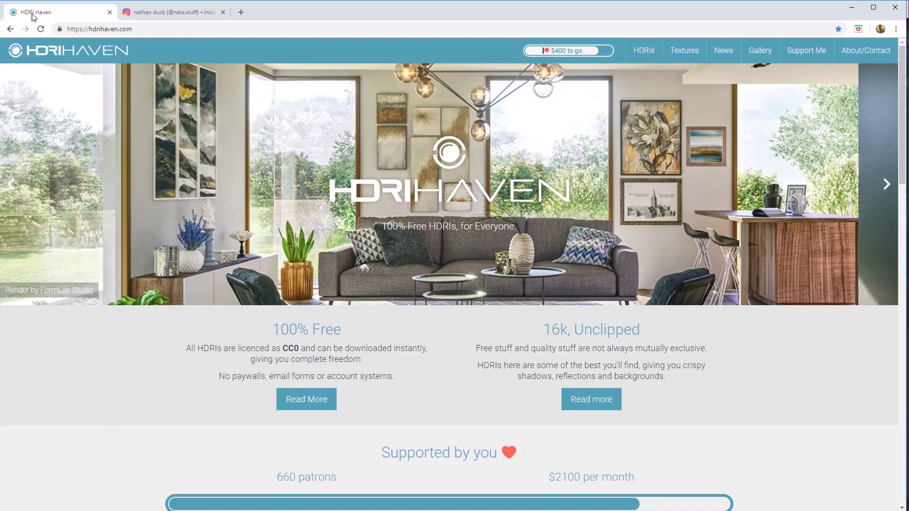
click(652, 55)
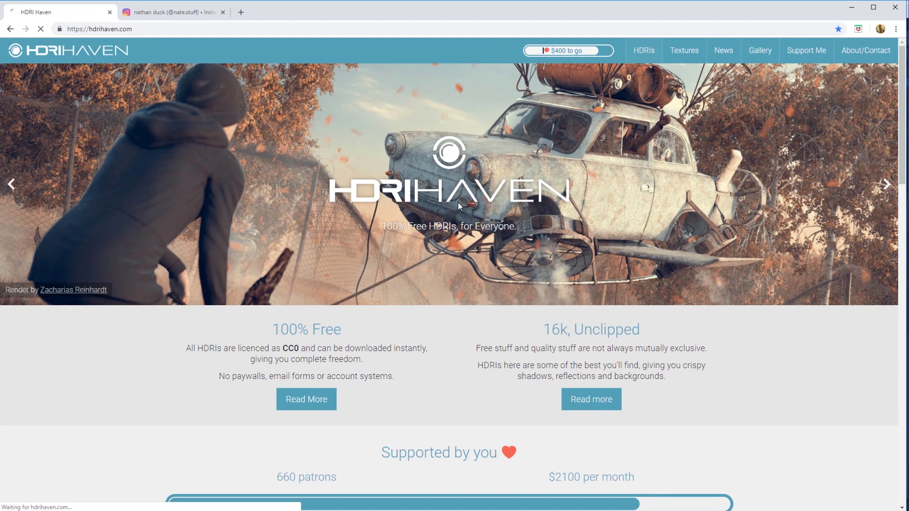
scroll(241, 302, down, 5)
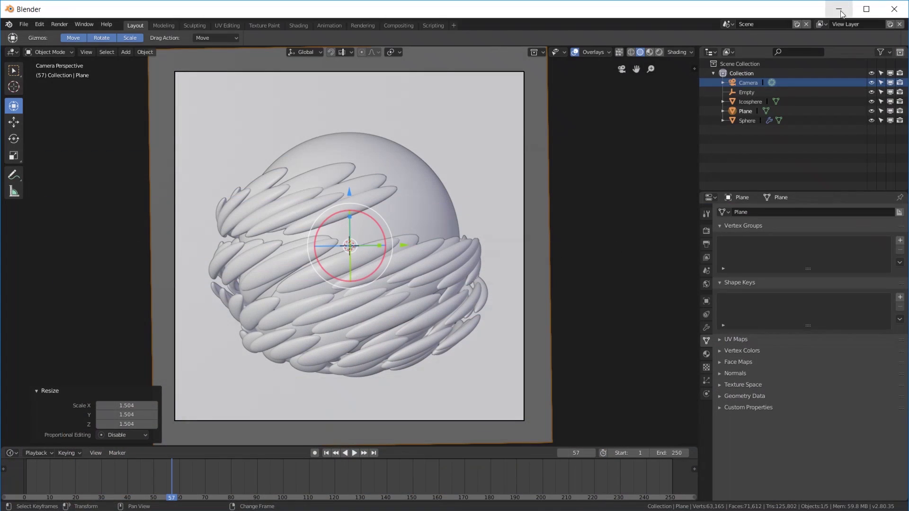
- Enable World nodes and drive the Background colour with an Environment Texture
click(706, 285)
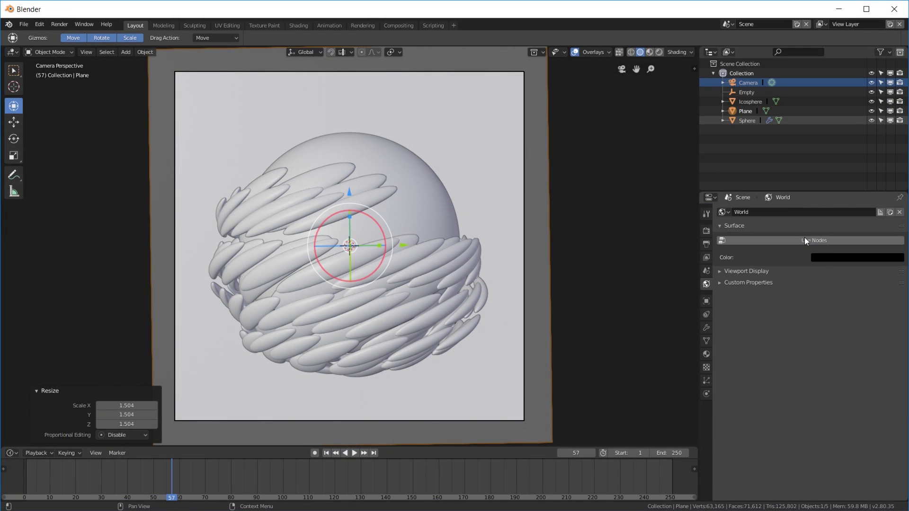
click(831, 239)
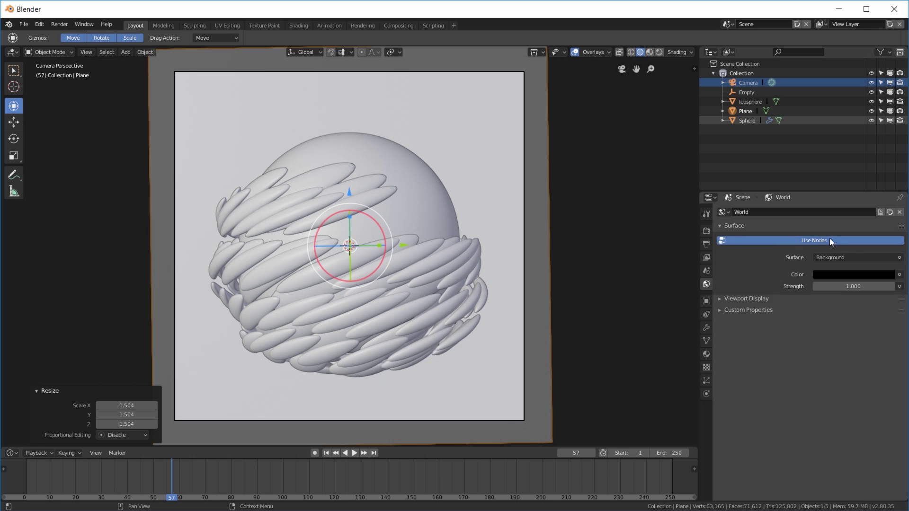
click(900, 275)
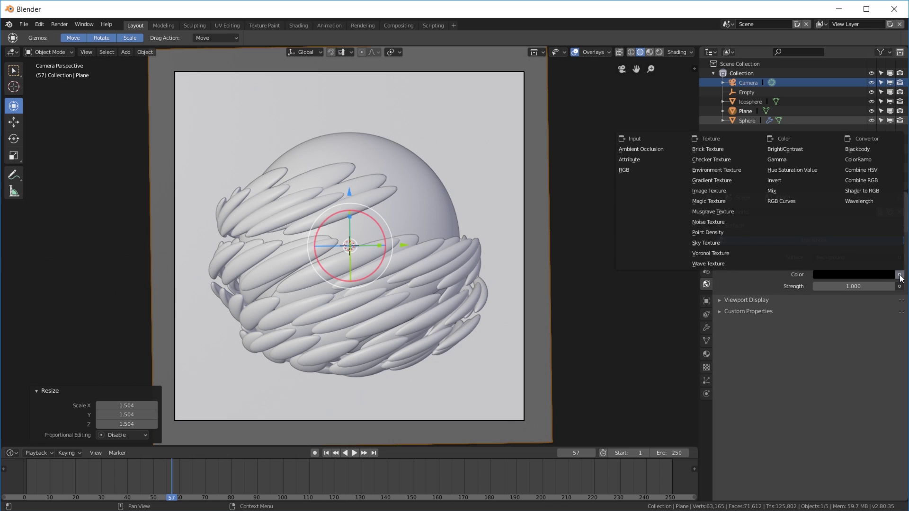
click(709, 170)
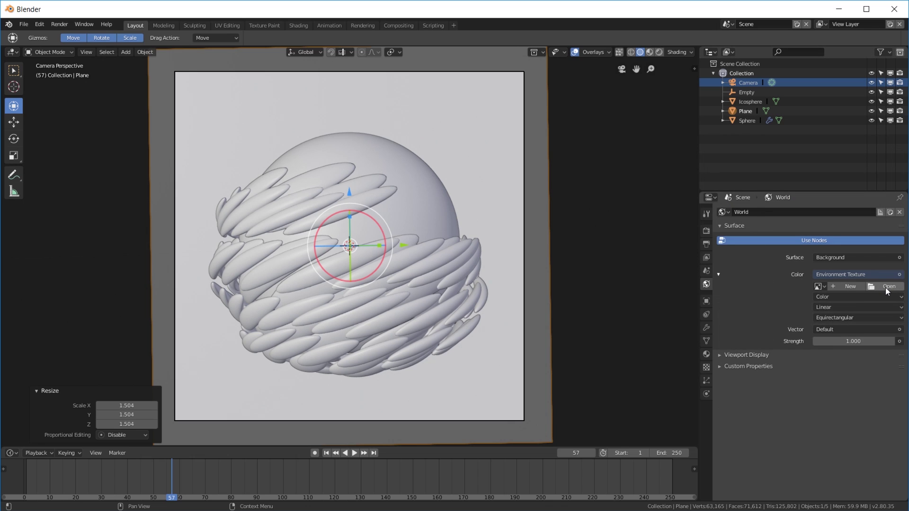
- Set the render engine to Cycles
click(706, 232)
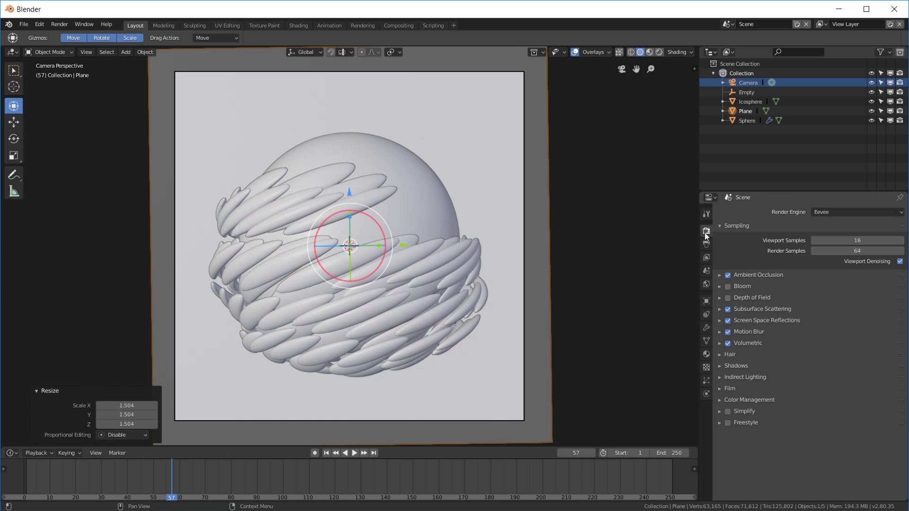
click(844, 210)
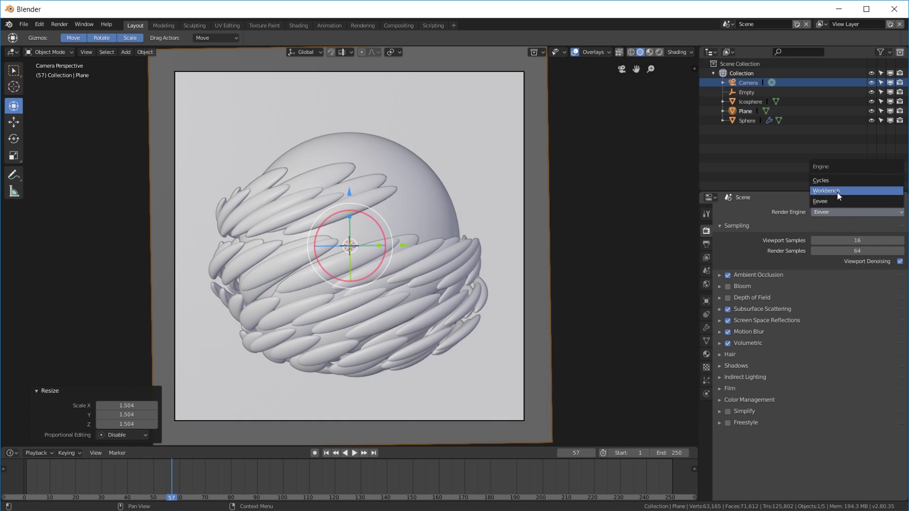
click(848, 180)
- Preview the scene in Rendered shading, then return to Solid and orbit out of the camera
key(z)
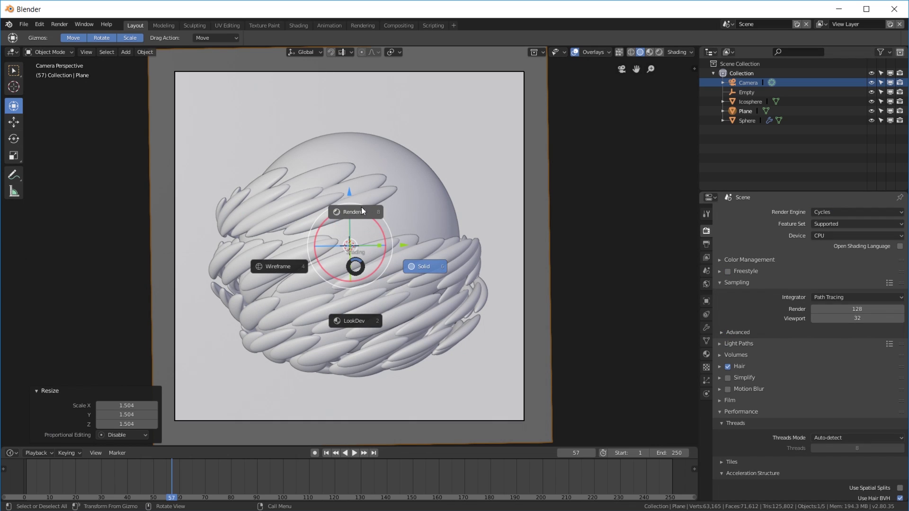
click(362, 211)
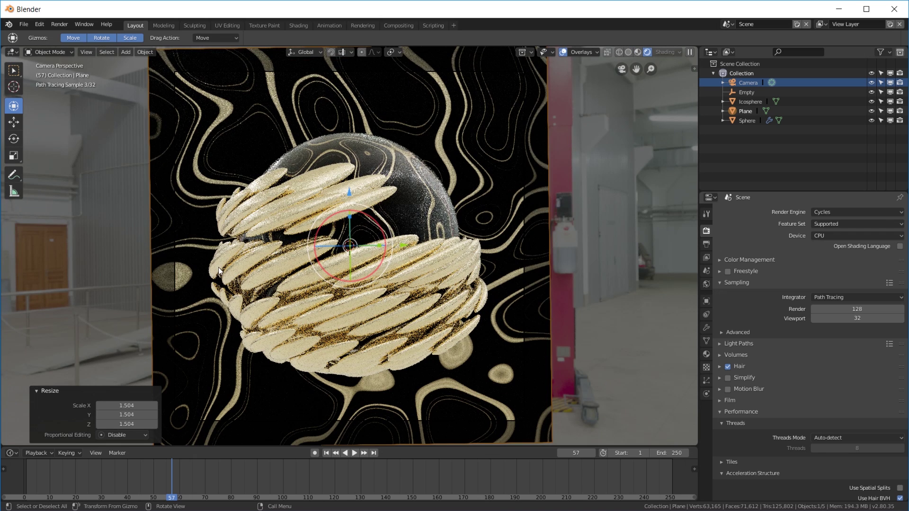
key(z)
click(456, 252)
middle_drag(457, 253, 402, 260)
scroll(402, 260, down, 3)
- Add a Plain Axes empty at the sphere, scaled to 3.575 and shifted -0.14 m on X, then view through camera
key(shift+a)
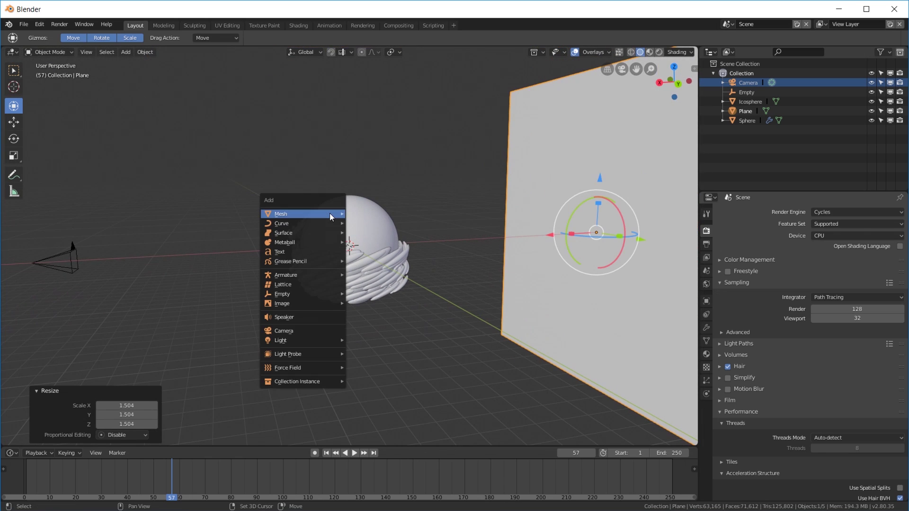
mouse_move(329, 213)
mouse_move(296, 293)
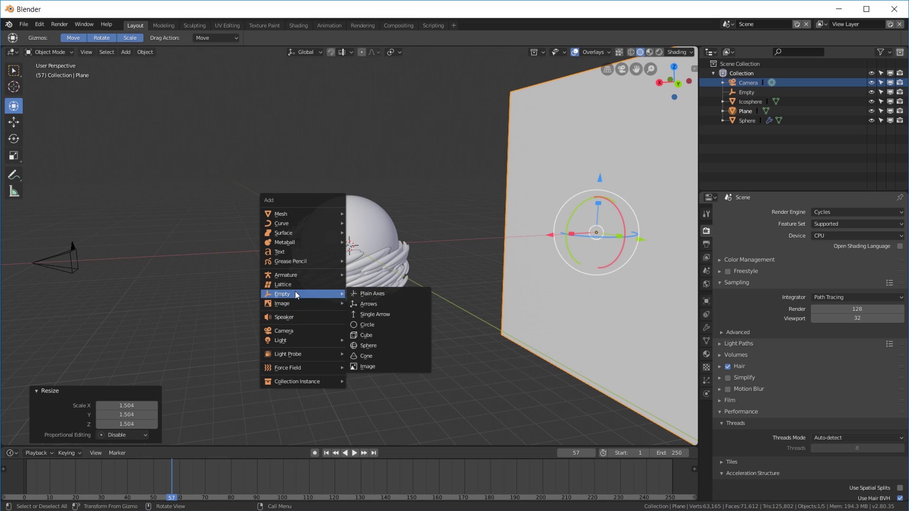
click(371, 294)
key(g)
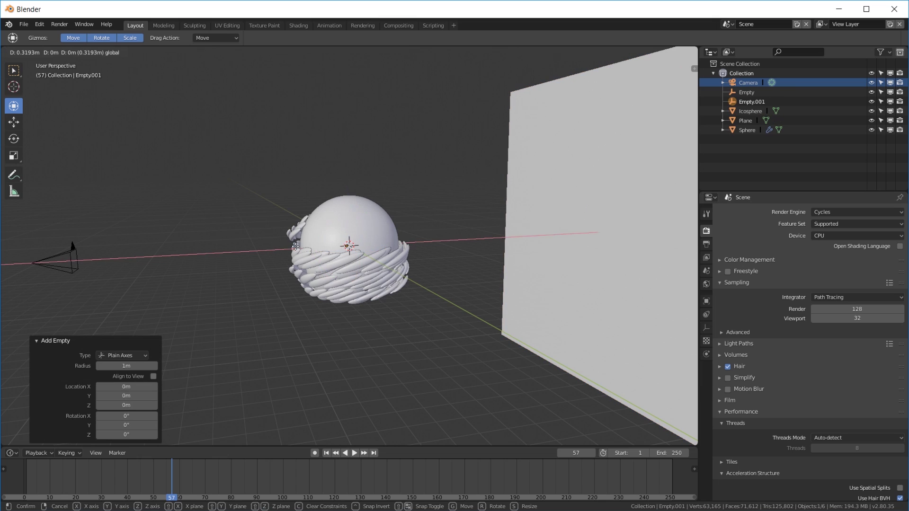
click(243, 255)
key(s)
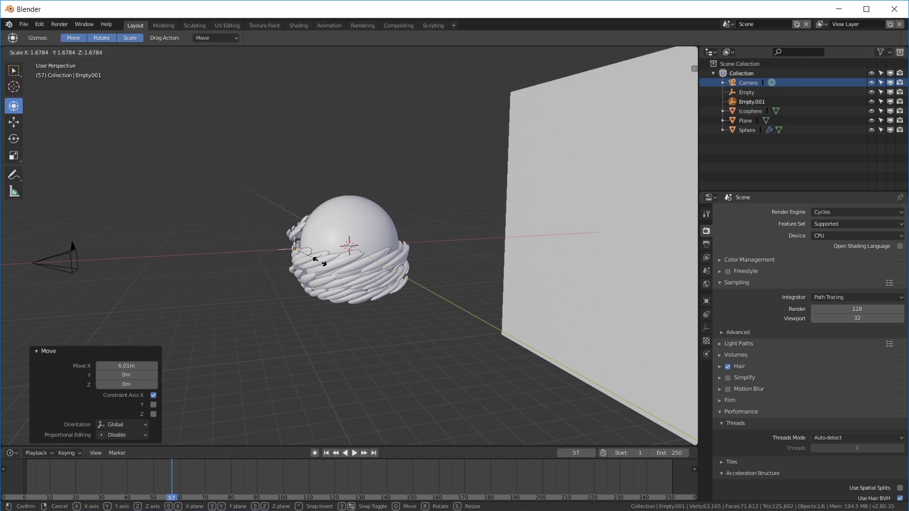
click(340, 285)
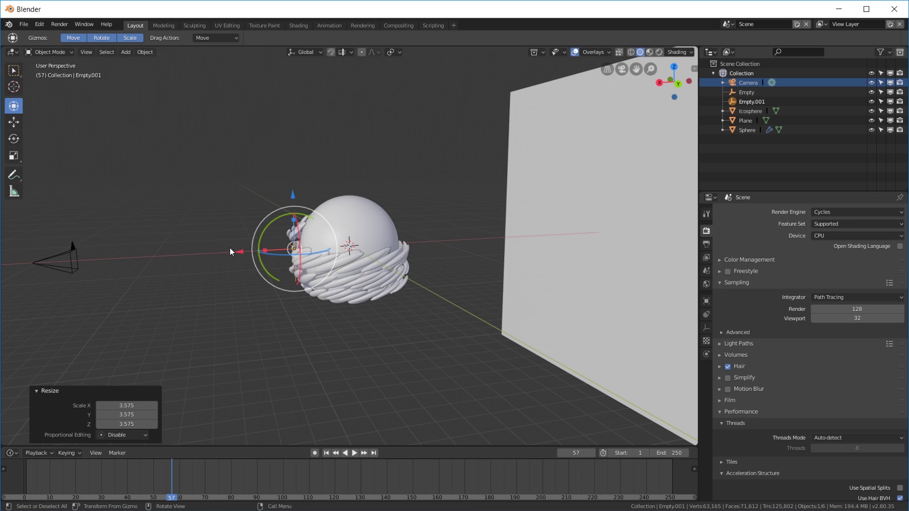
drag(232, 252, 243, 252)
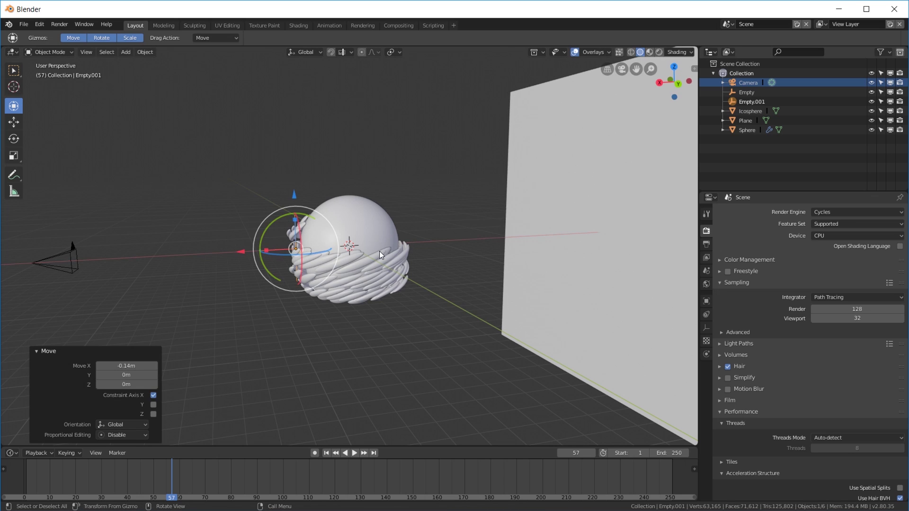
key(KP_0)
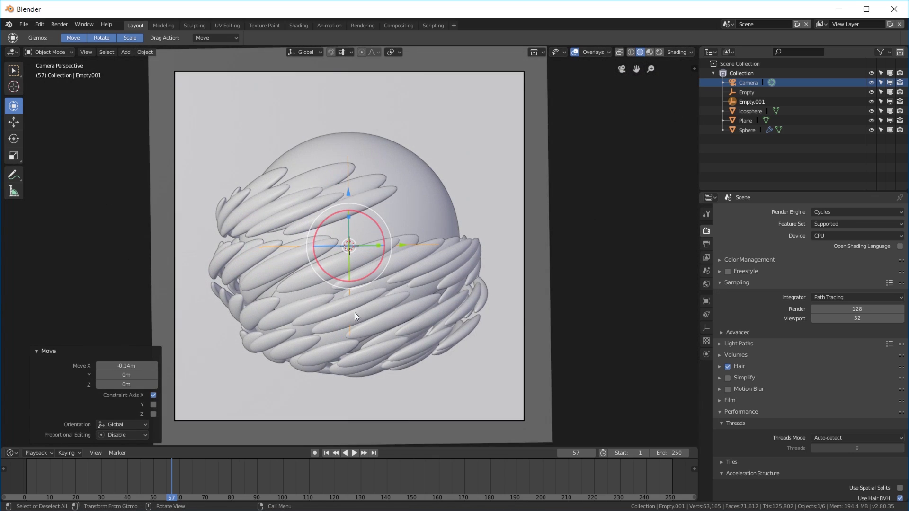
- Focus camera depth of field on Empty.001 with 20 blades and 0.06 m aperture, then preview rendered
click(746, 83)
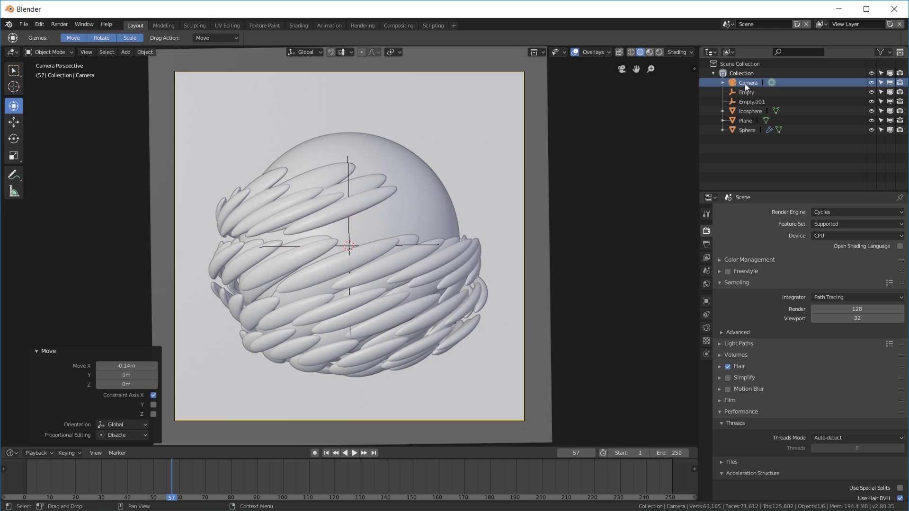
click(705, 328)
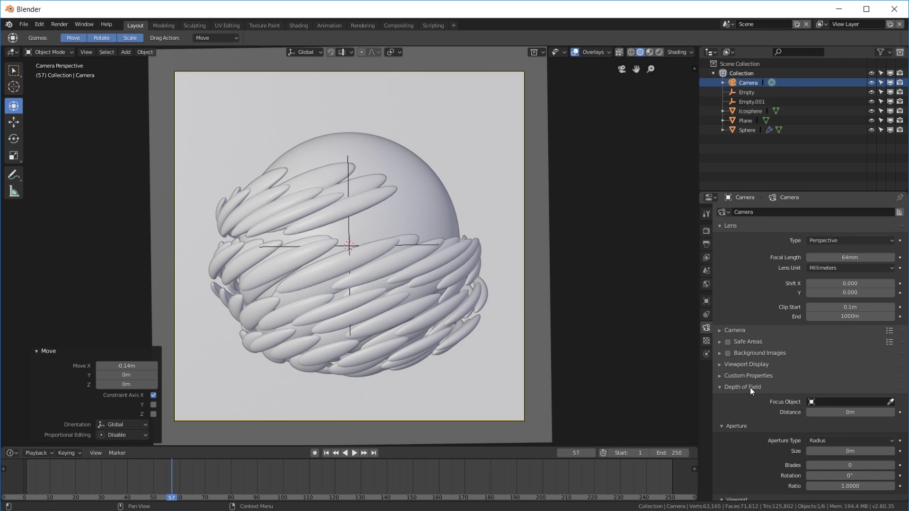
click(842, 402)
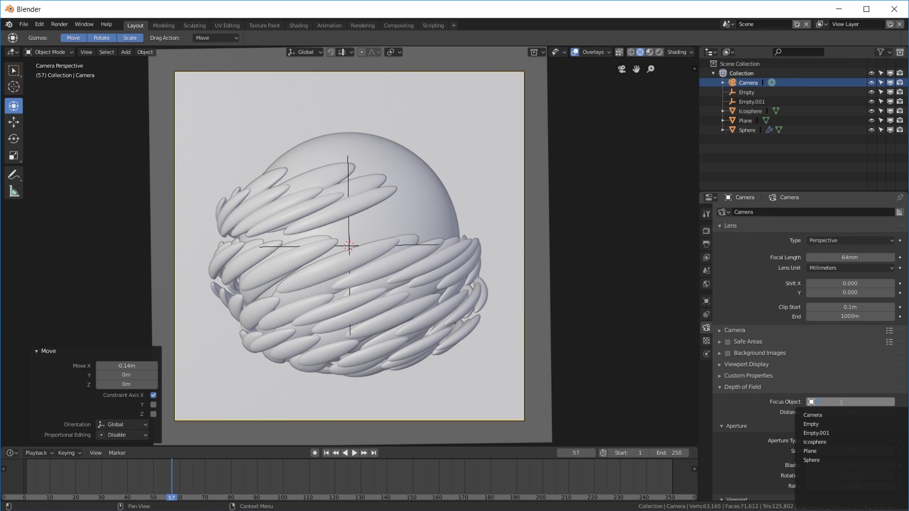
click(836, 434)
scroll(840, 387, down, 2)
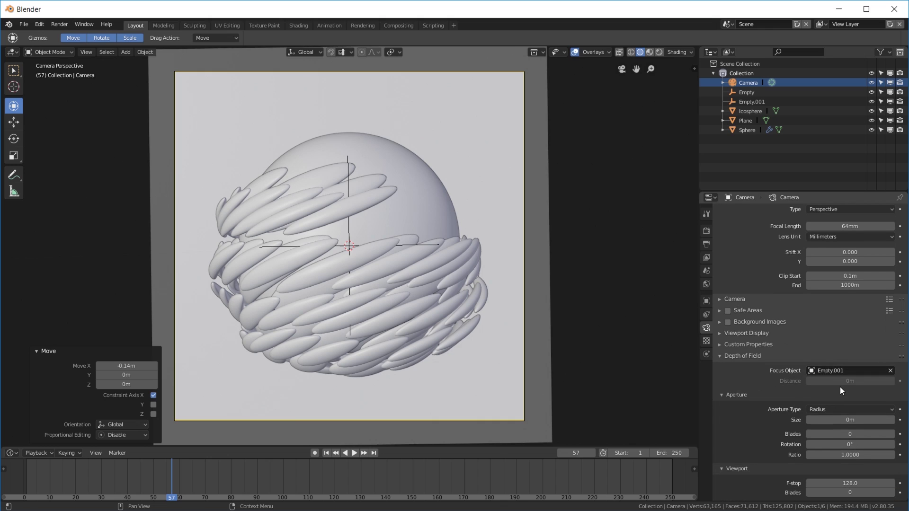
click(846, 433)
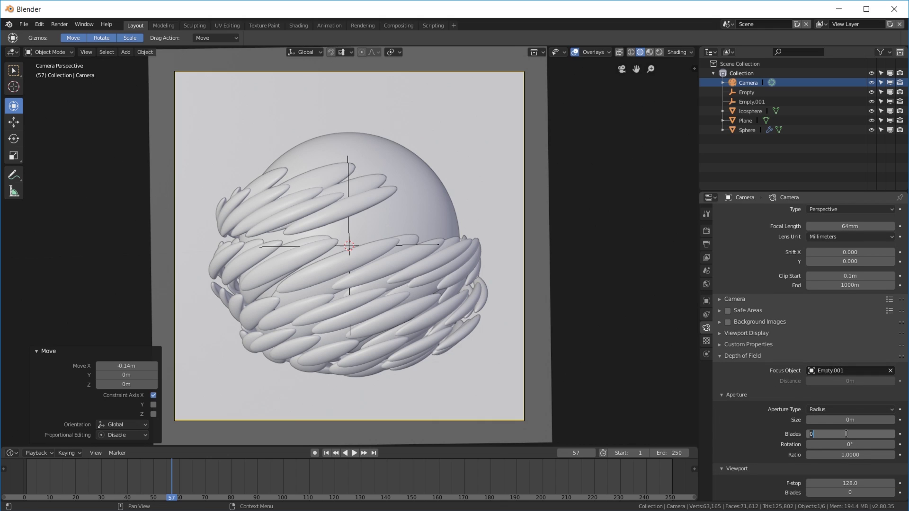
key(Return)
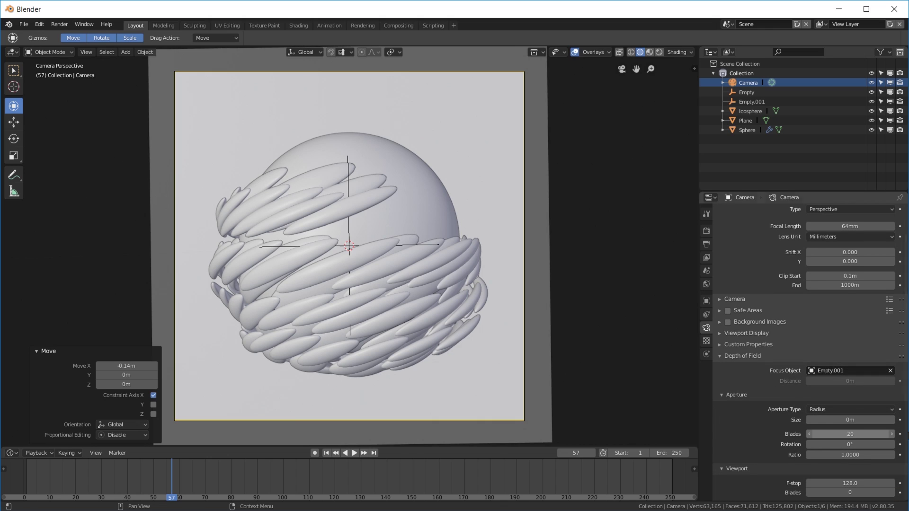
click(892, 421)
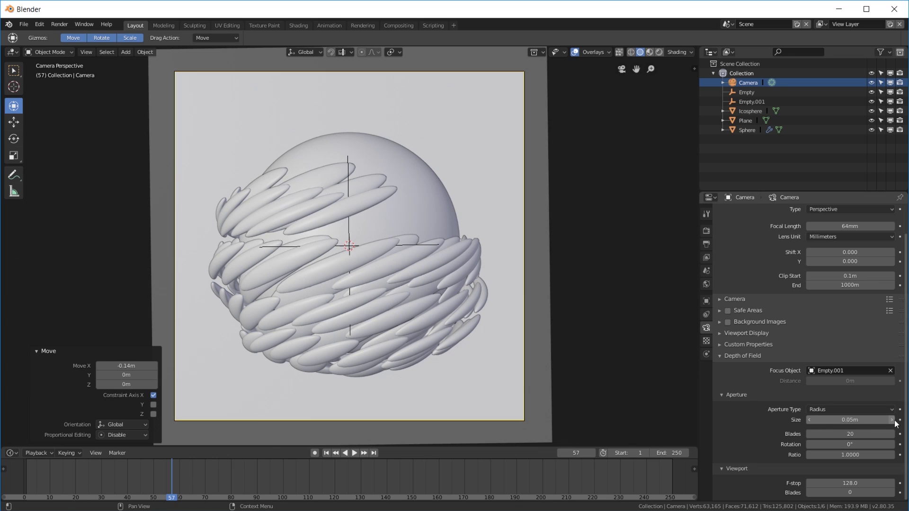
click(893, 420)
key(z)
click(362, 163)
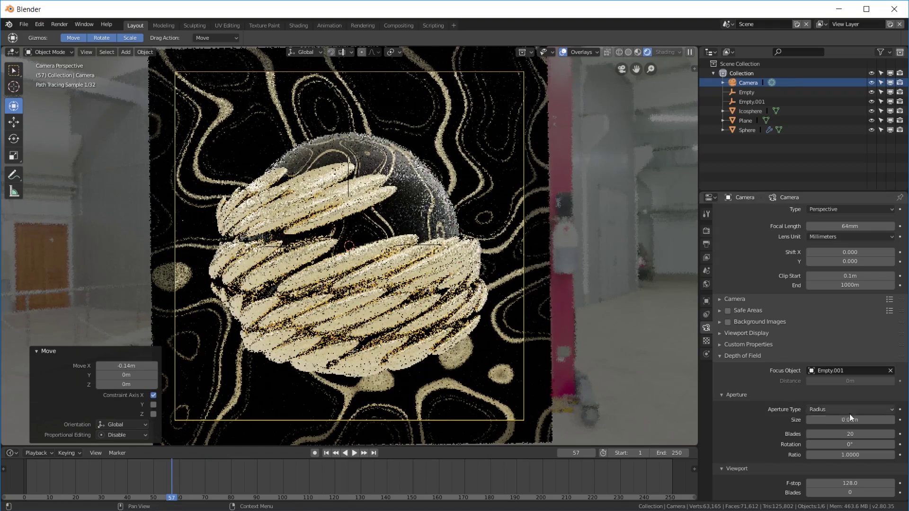
- Set the camera aperture size to 0.15 m, then switch the viewport back to solid shading
drag(890, 422, 892, 424)
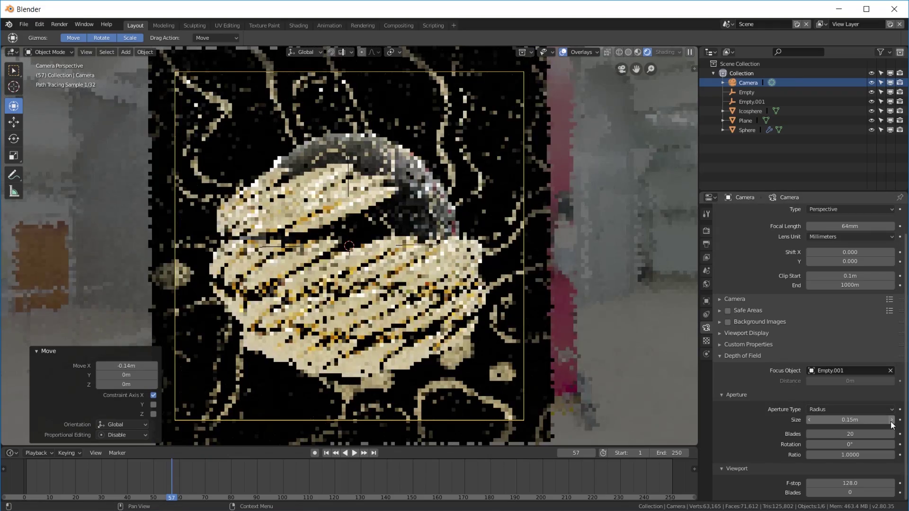
click(855, 420)
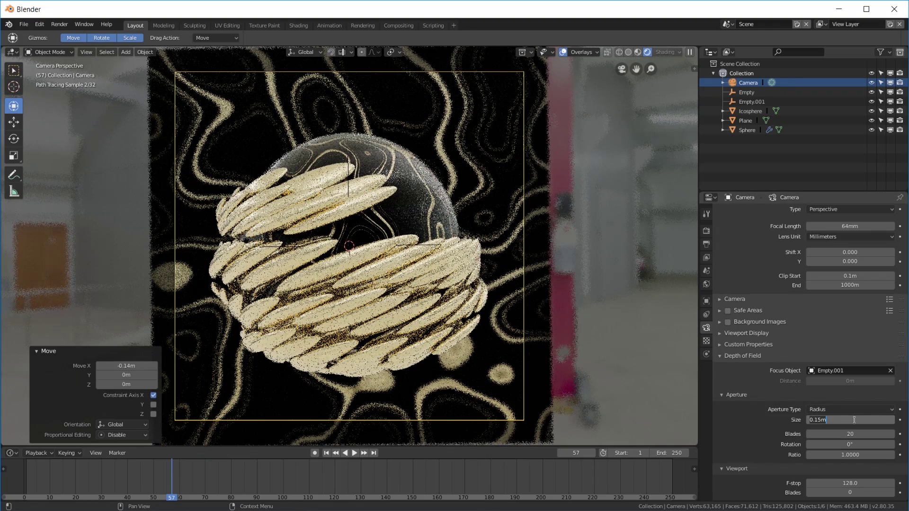
key(Return)
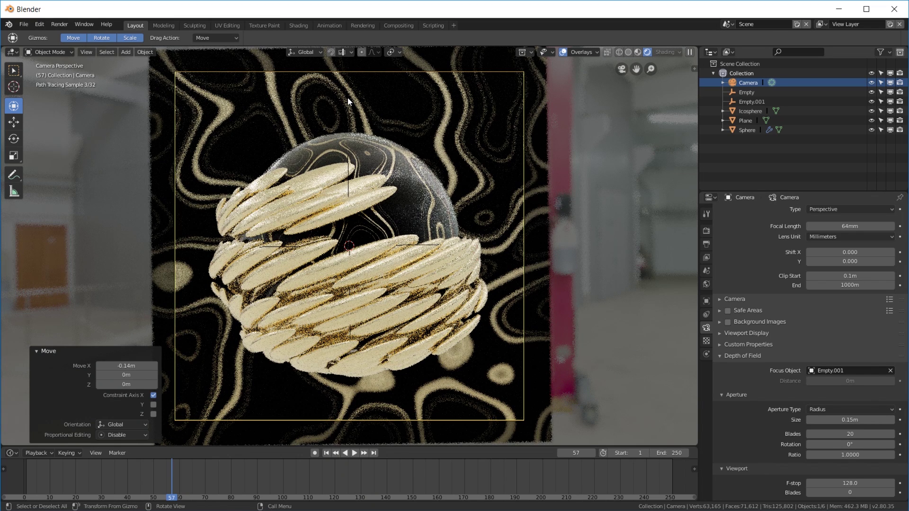
key(z)
click(522, 272)
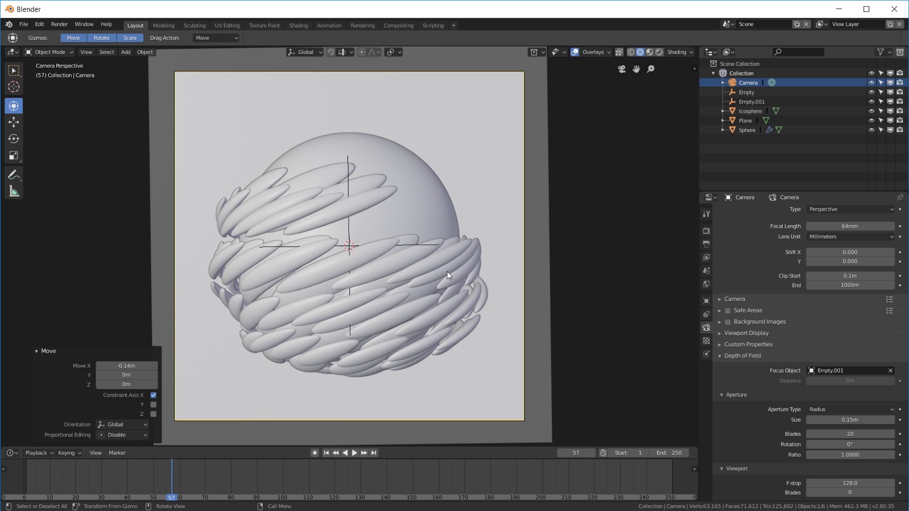
- Switch to material preview shading and orbit around the gold finned ball and black marbled sphere
middle_drag(447, 272, 411, 277)
key(z)
click(428, 332)
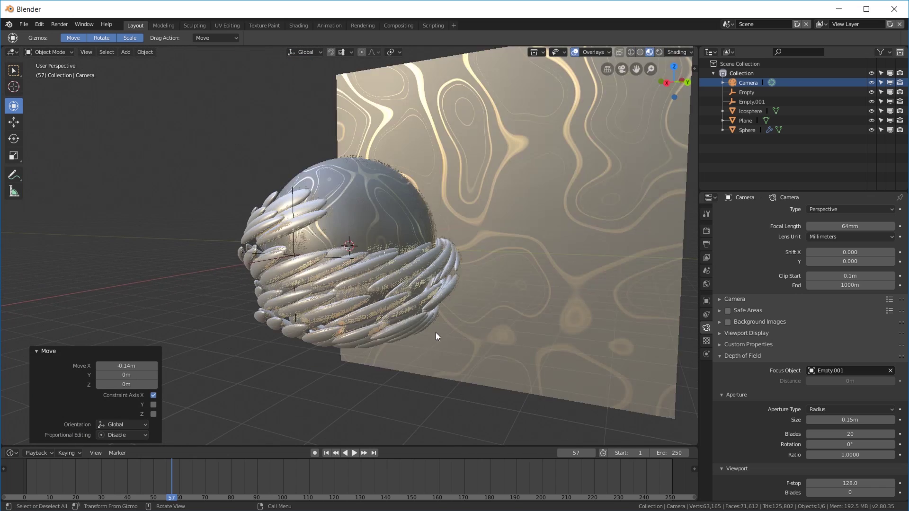
key(KP_0)
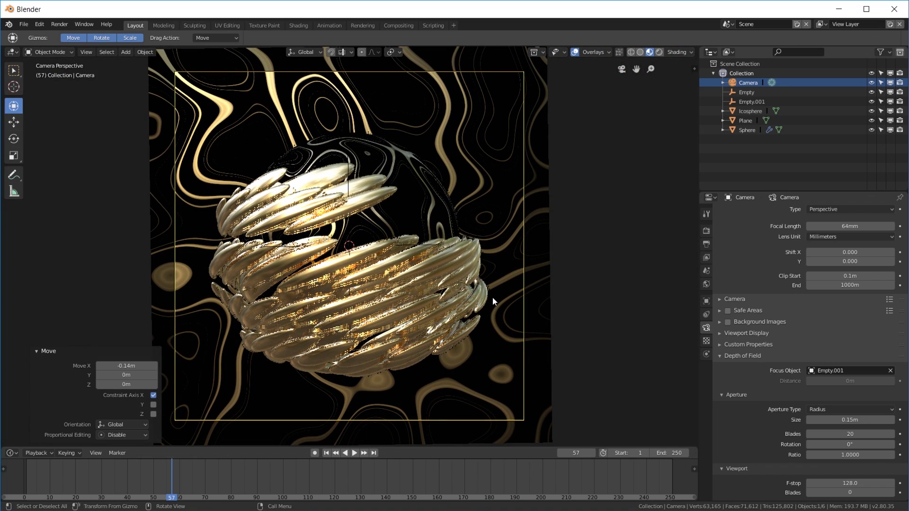
middle_drag(493, 297, 422, 297)
middle_drag(473, 321, 426, 237)
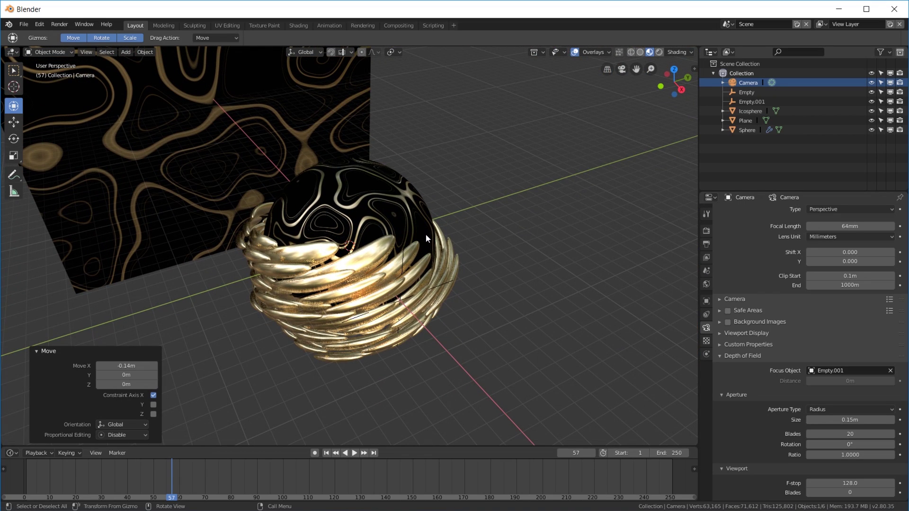